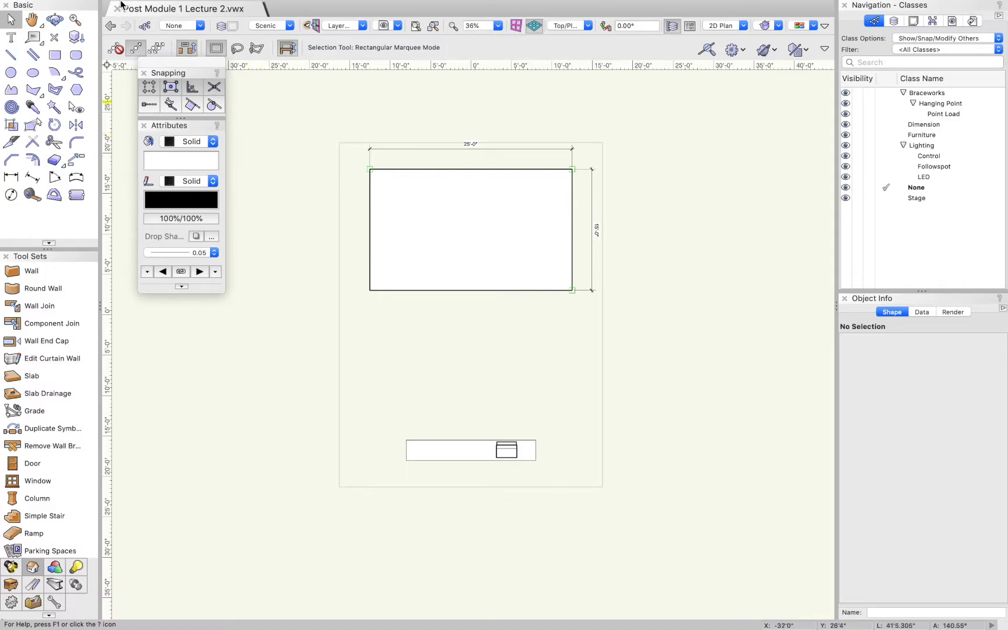
Review the Display, Dimensions, Resolution and Plane Mode document preferences, including the dimension standards, and close them without changes
mouse_move(121, 3)
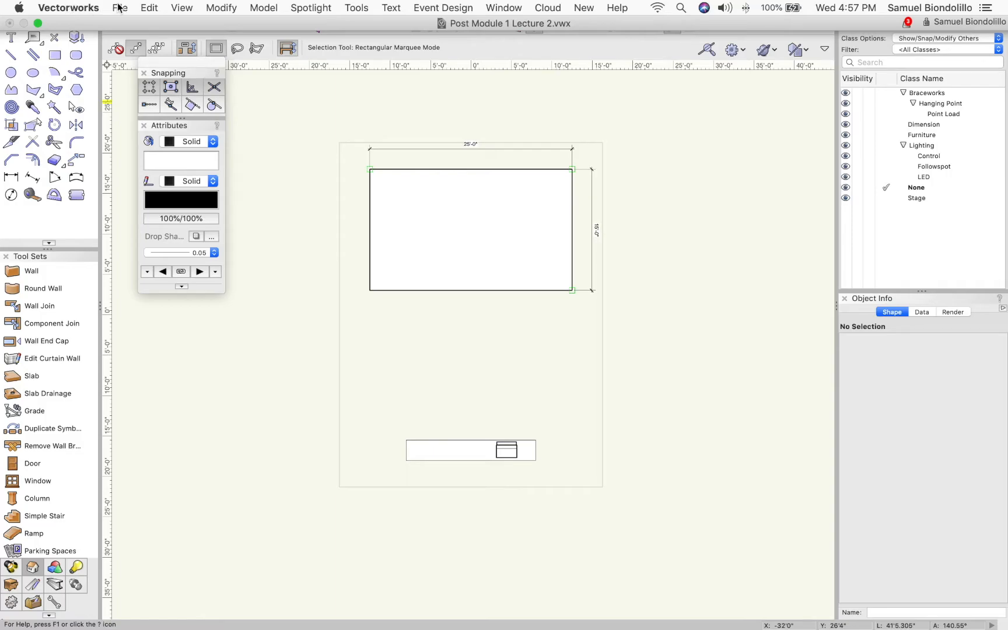
left_click(119, 7)
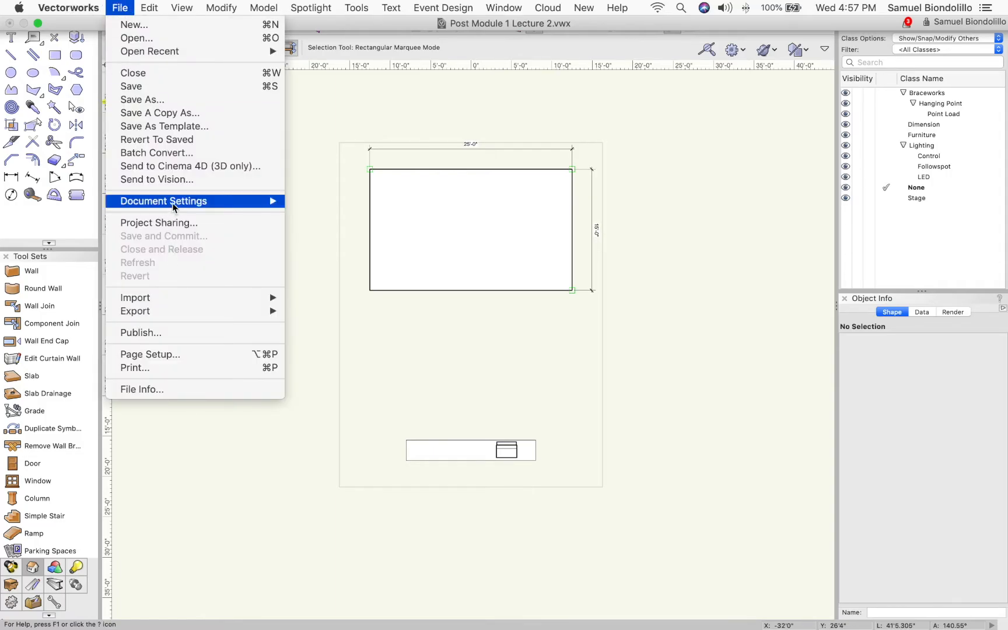
mouse_move(168, 202)
left_click(336, 201)
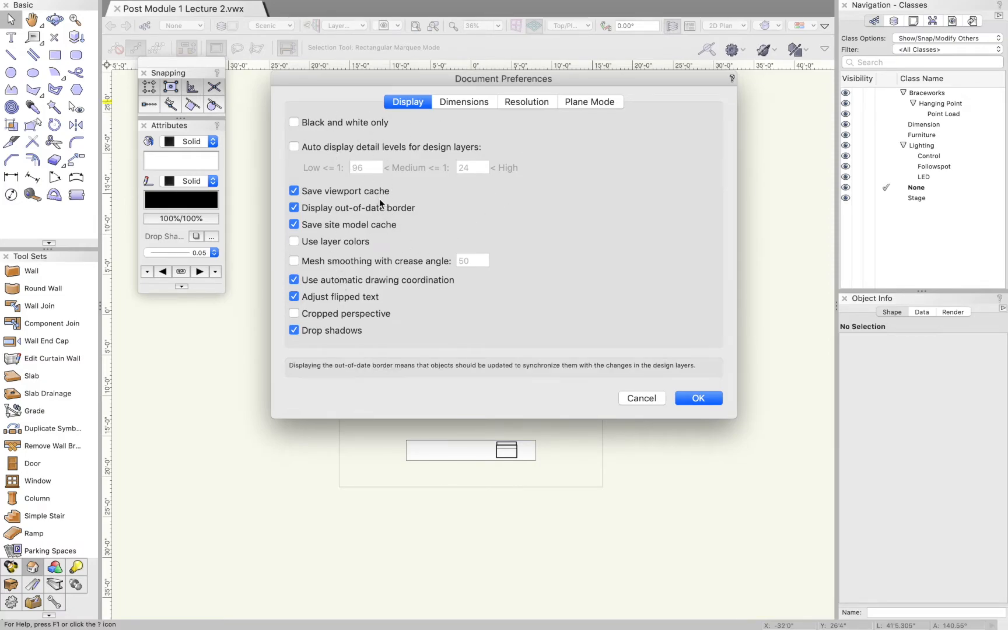
left_click(462, 102)
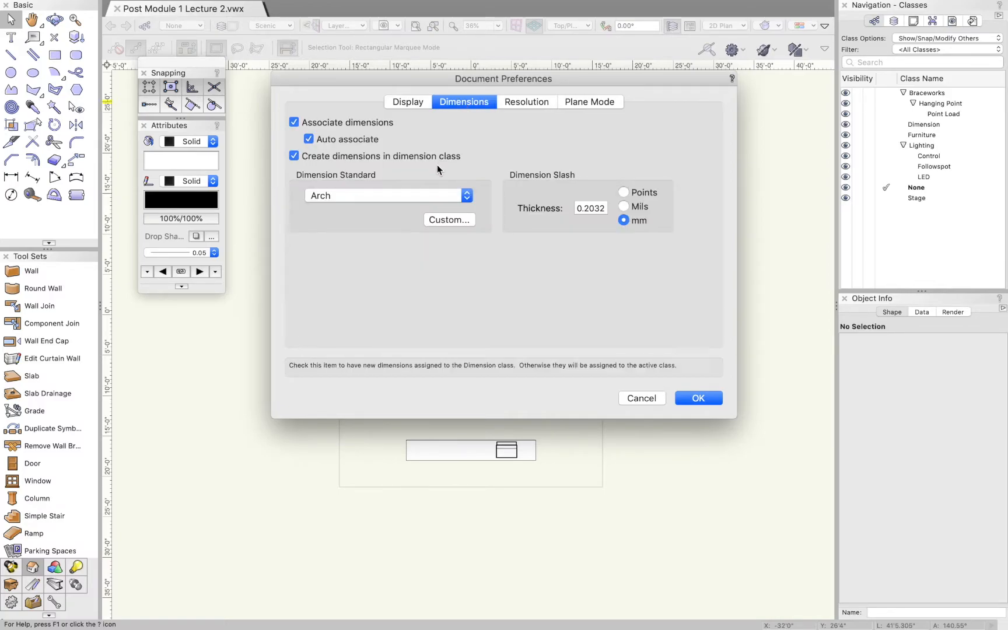
left_click(429, 197)
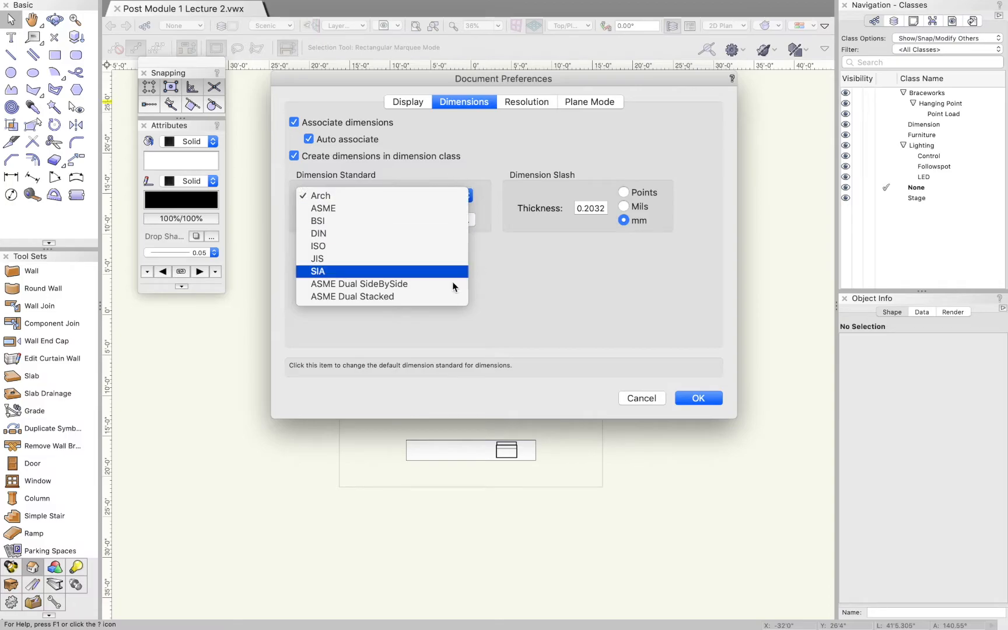
left_click(549, 302)
left_click(527, 102)
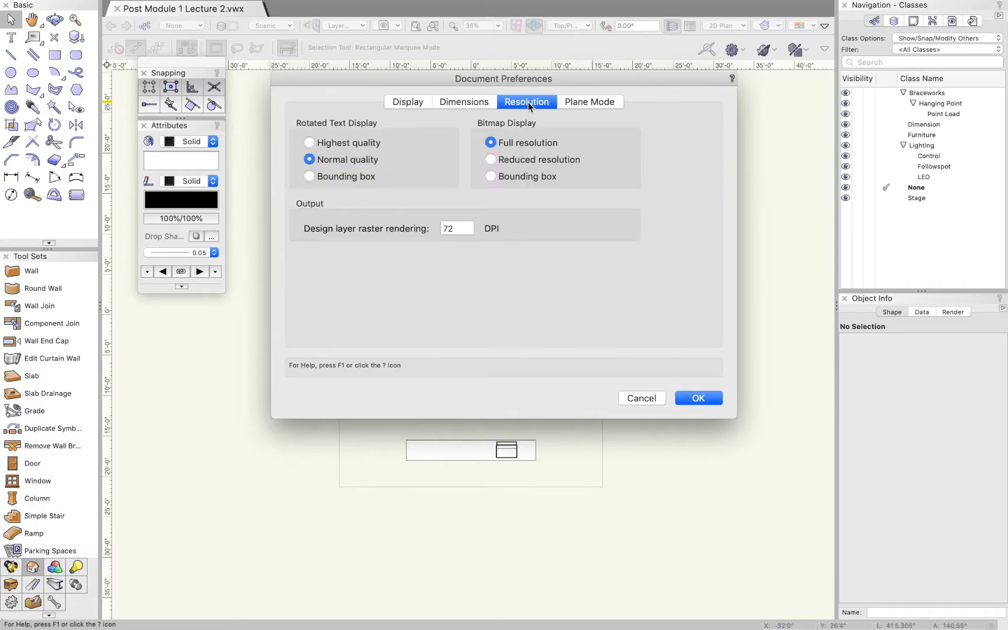
left_click(586, 104)
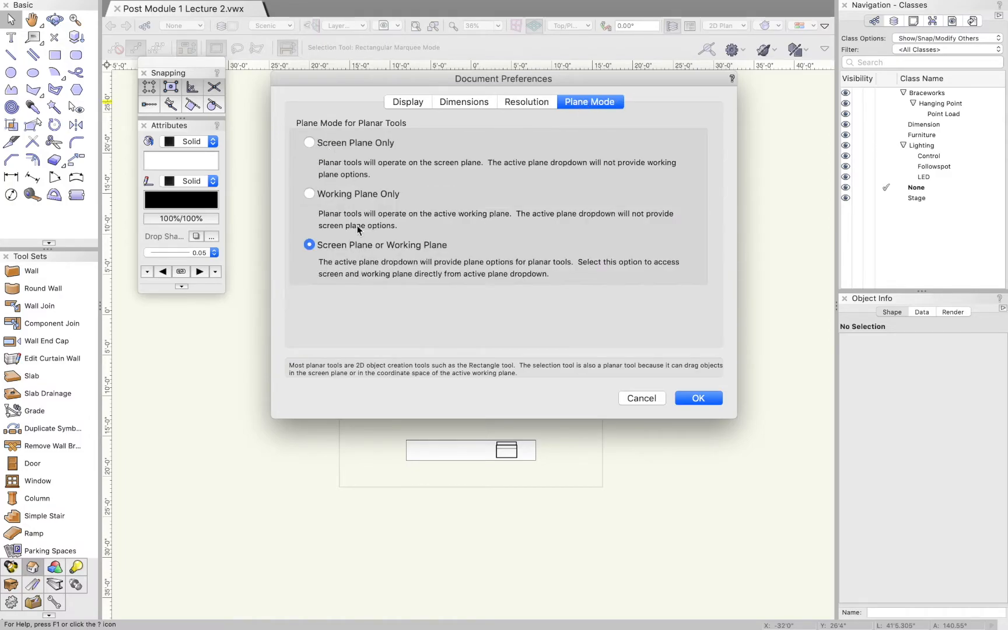
left_click(410, 101)
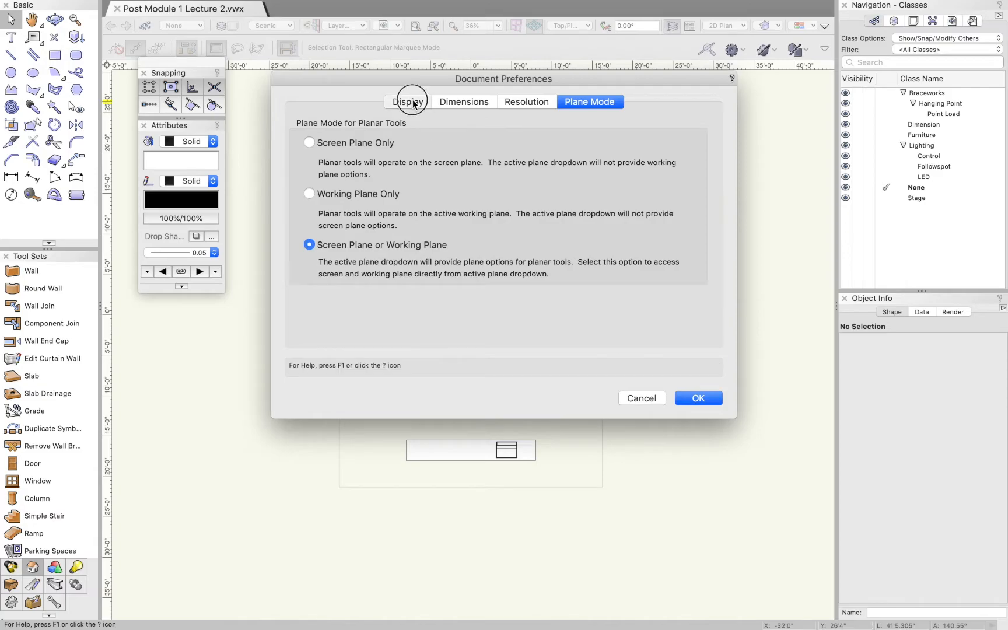
left_click(640, 397)
Review the Spotlight preferences for Lightwright, universes, lighting device classes and parameters, and loads and rigging, and close them without changes
left_click(120, 7)
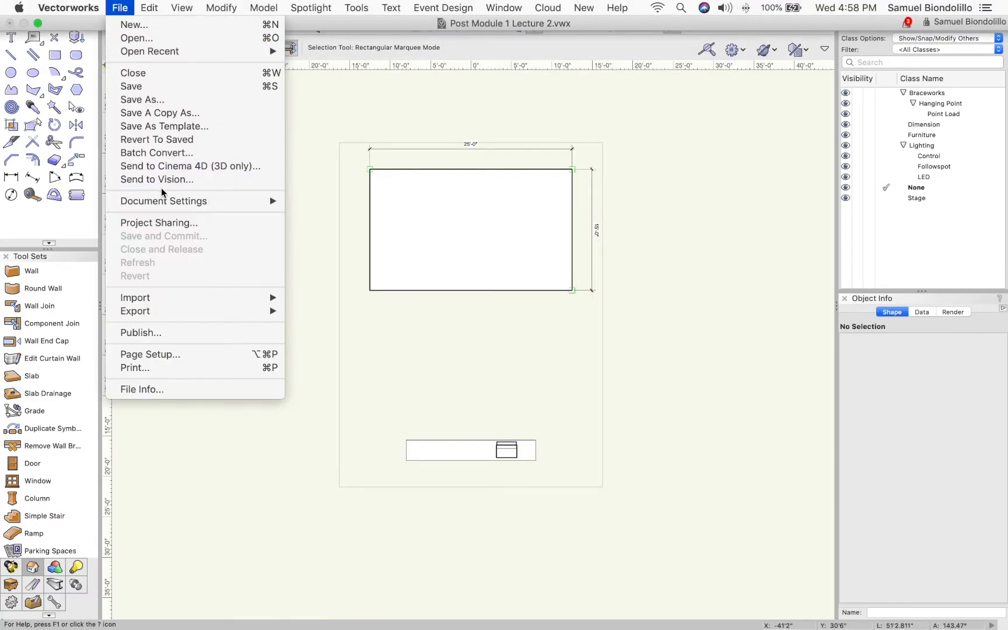
mouse_move(164, 201)
left_click(332, 216)
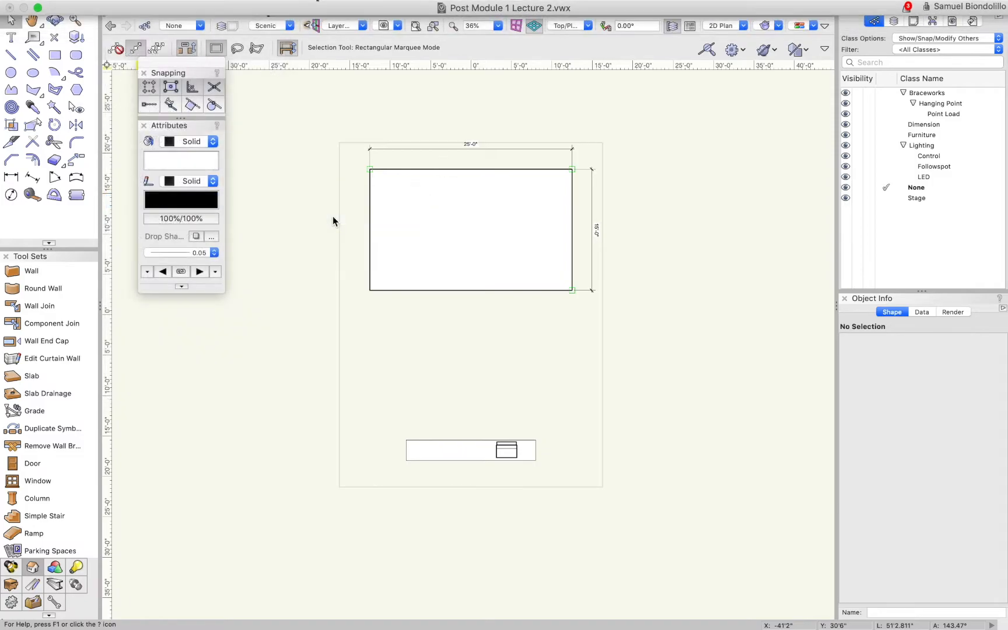
mouse_move(355, 135)
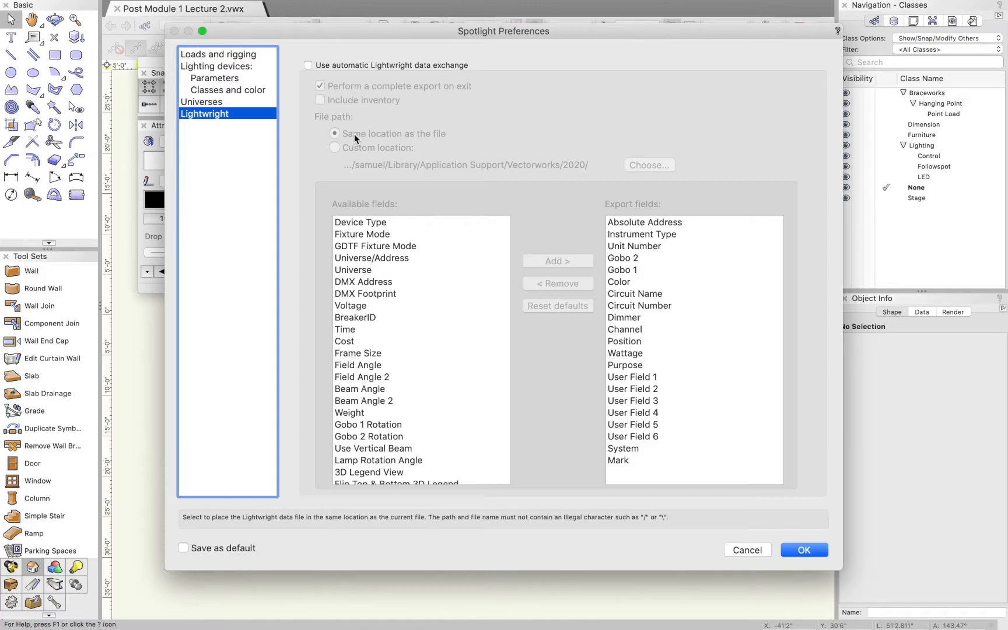
left_click(243, 102)
left_click(239, 90)
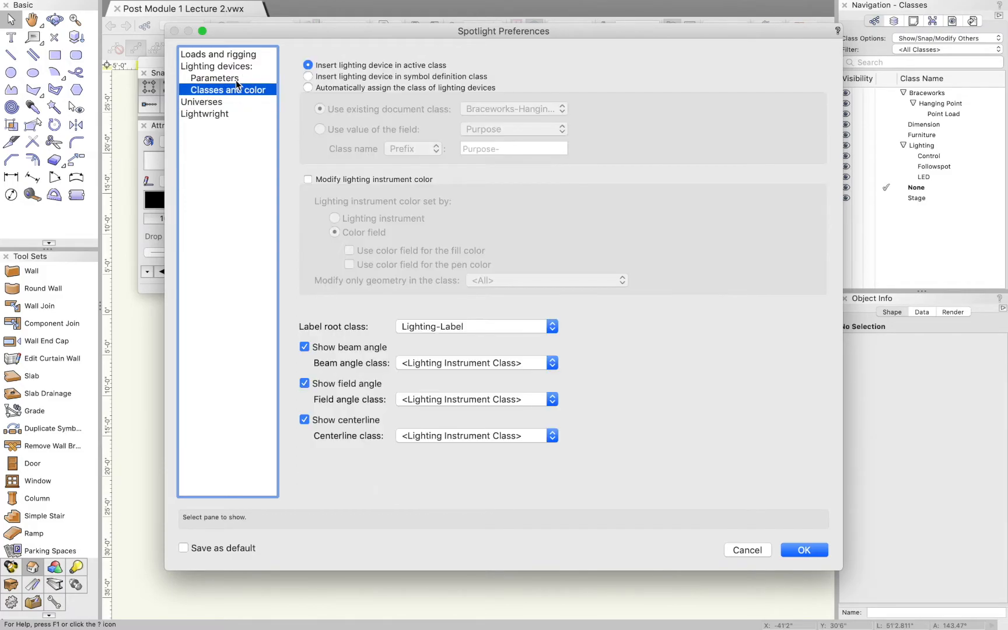
left_click(236, 80)
left_click(237, 69)
left_click(237, 75)
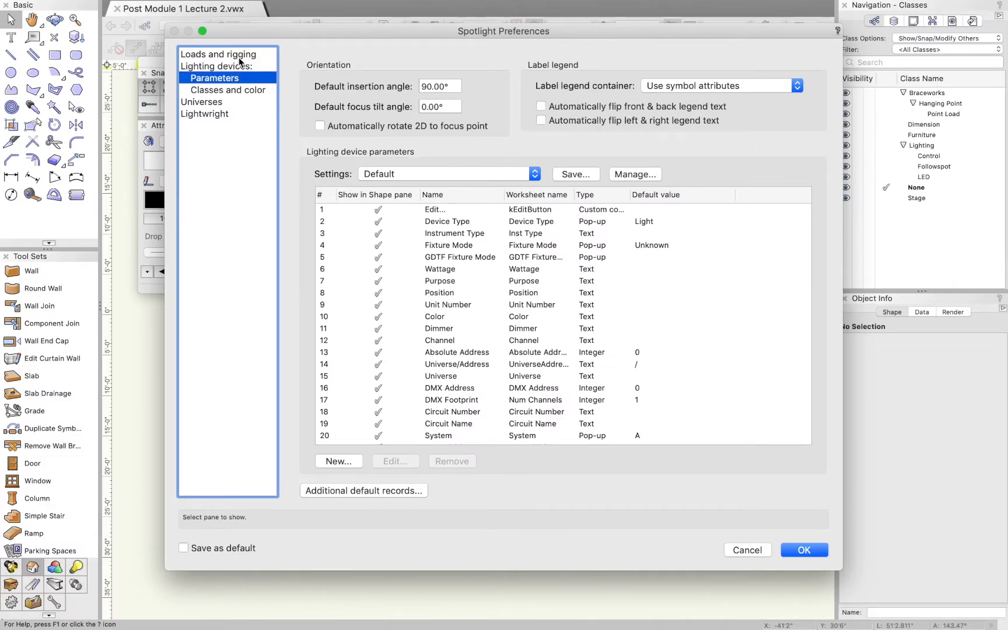
left_click(233, 54)
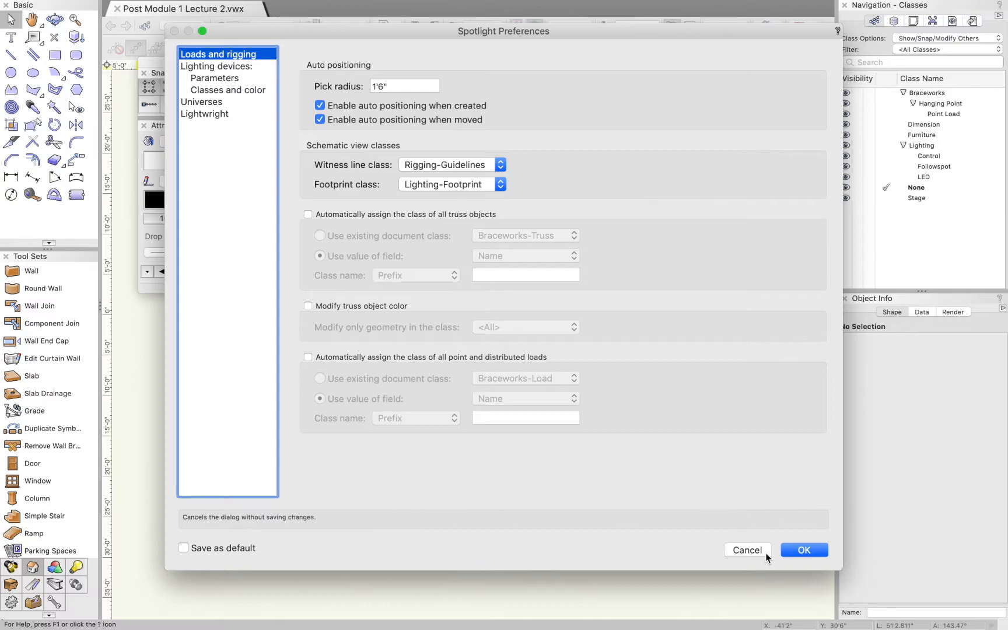
left_click(748, 549)
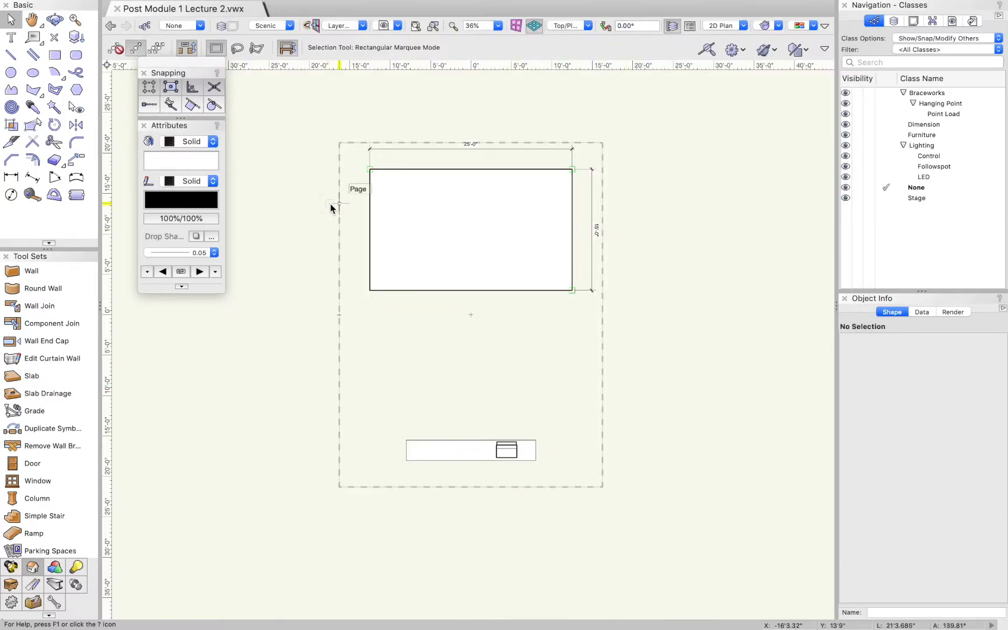
Open the program preferences and examine the Edit options, switching Offset duplications on and back off
left_click(85, 7)
left_click(84, 68)
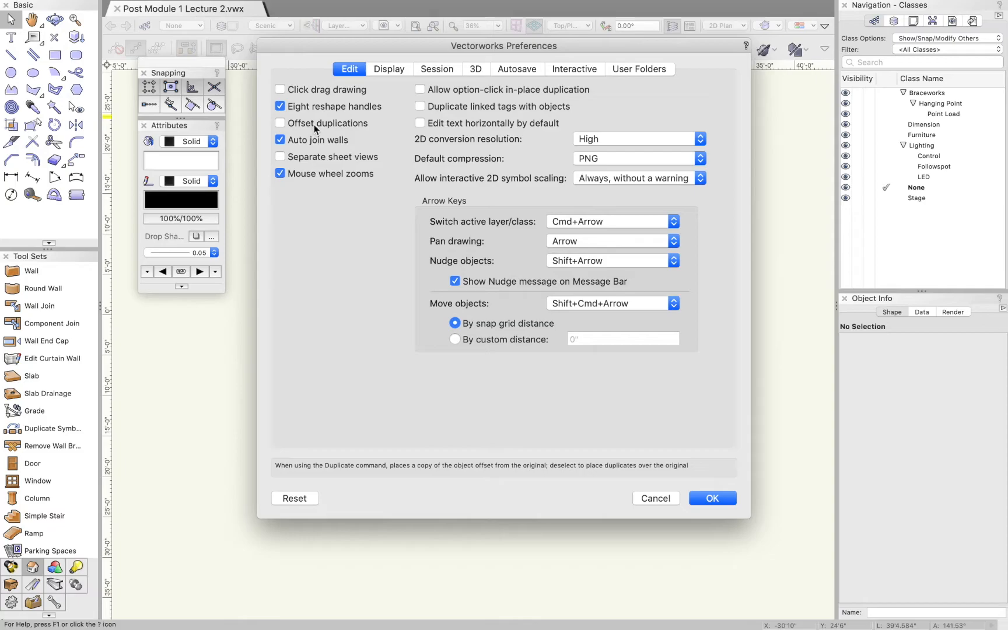
left_click(282, 124)
left_click(281, 124)
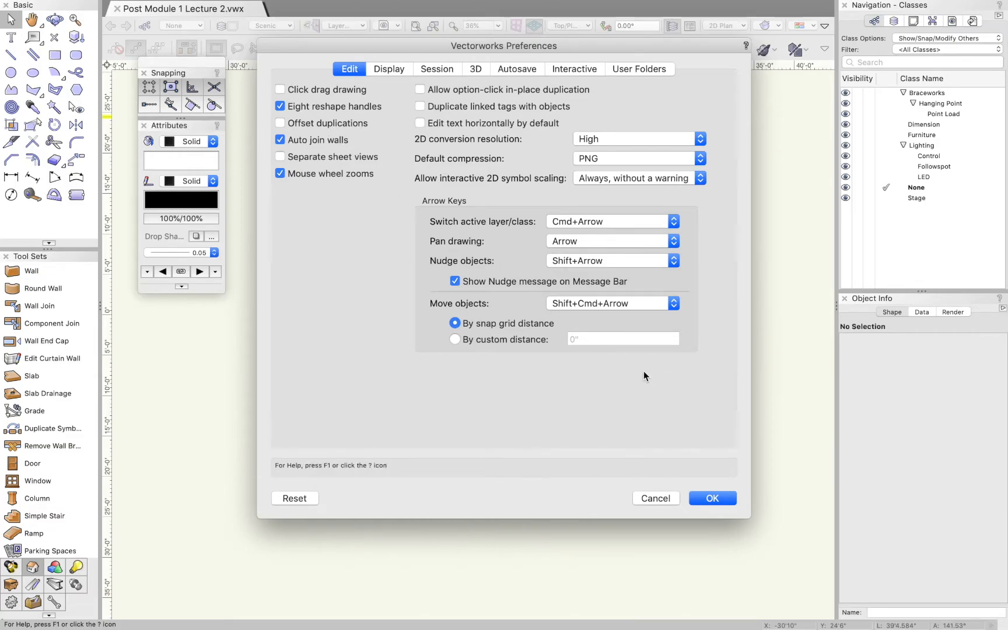
Review the Display, Session, 3D, Autosave, Interactive and User Folders preferences, including the autosave interval units, and close the preferences
left_click(385, 70)
left_click(453, 71)
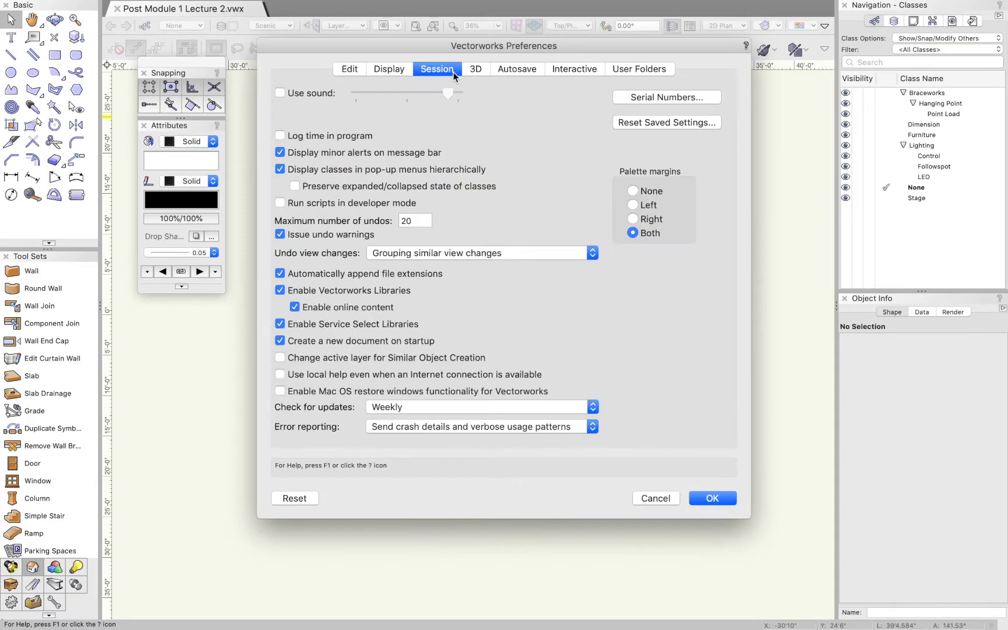
left_click(483, 75)
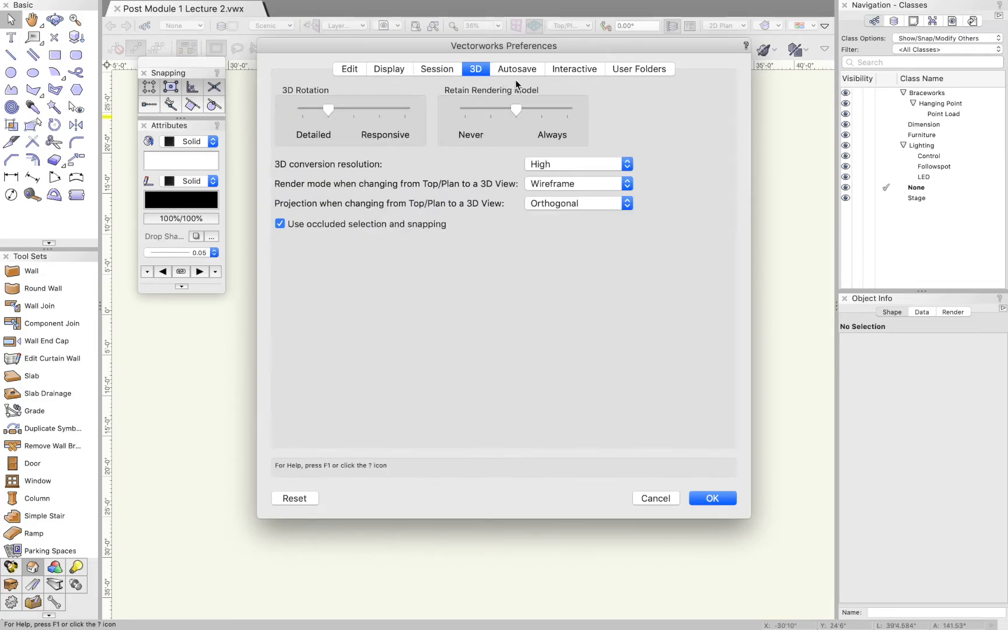
left_click(519, 69)
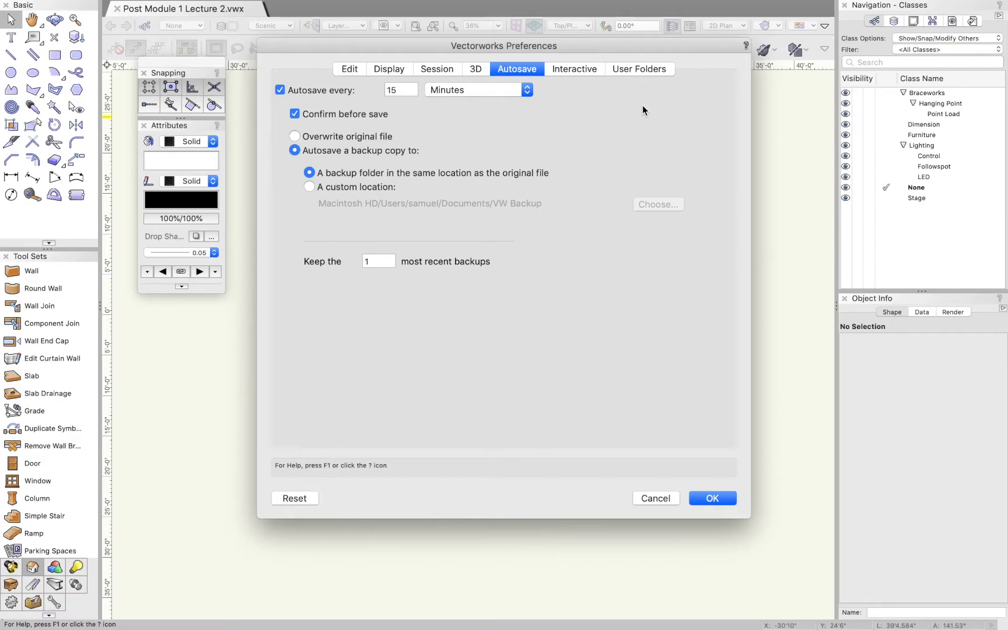
left_click(527, 92)
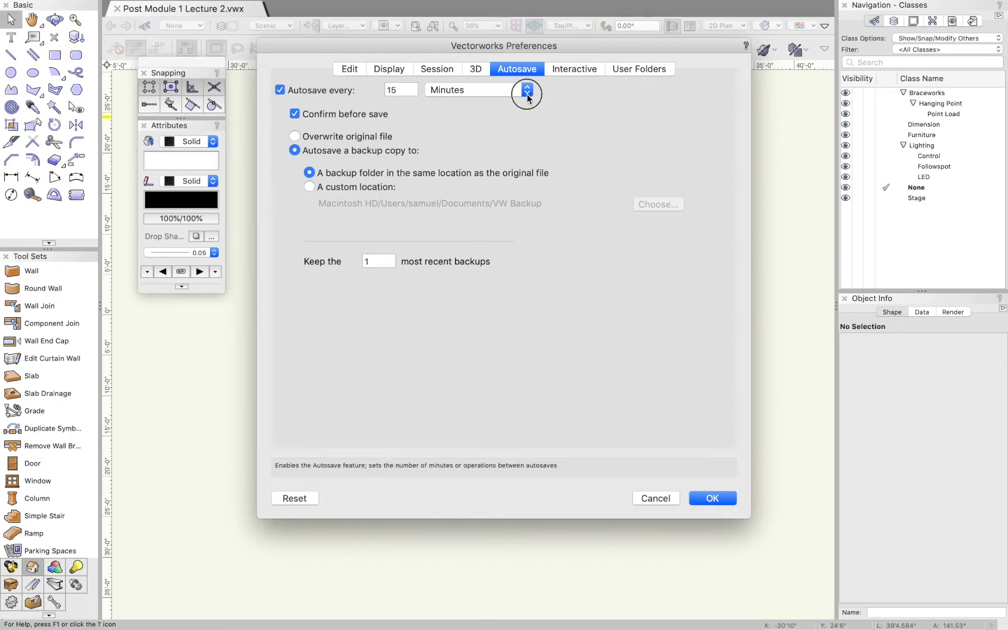
left_click(566, 93)
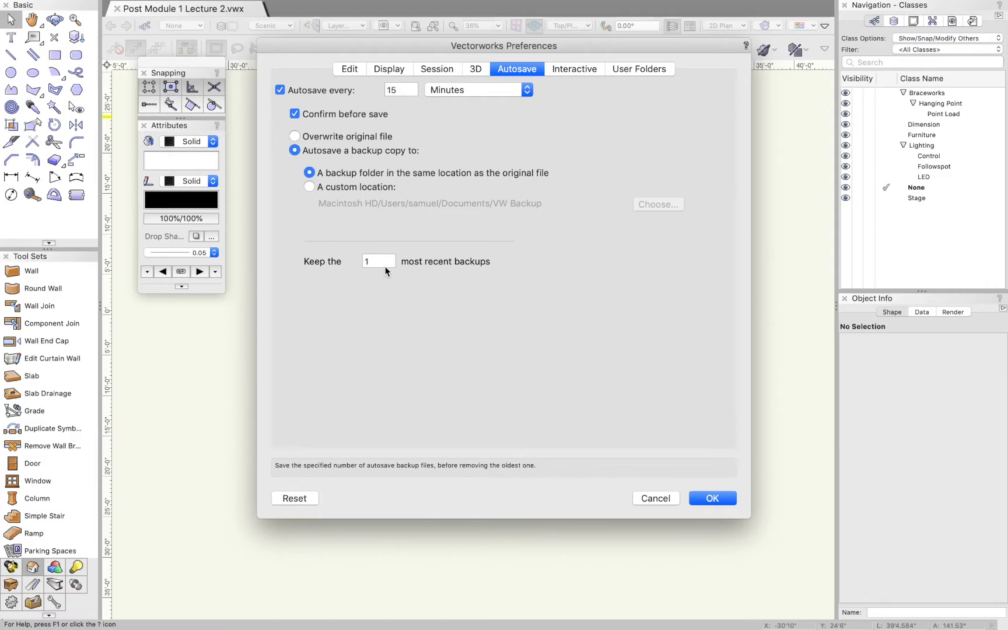
left_click(573, 68)
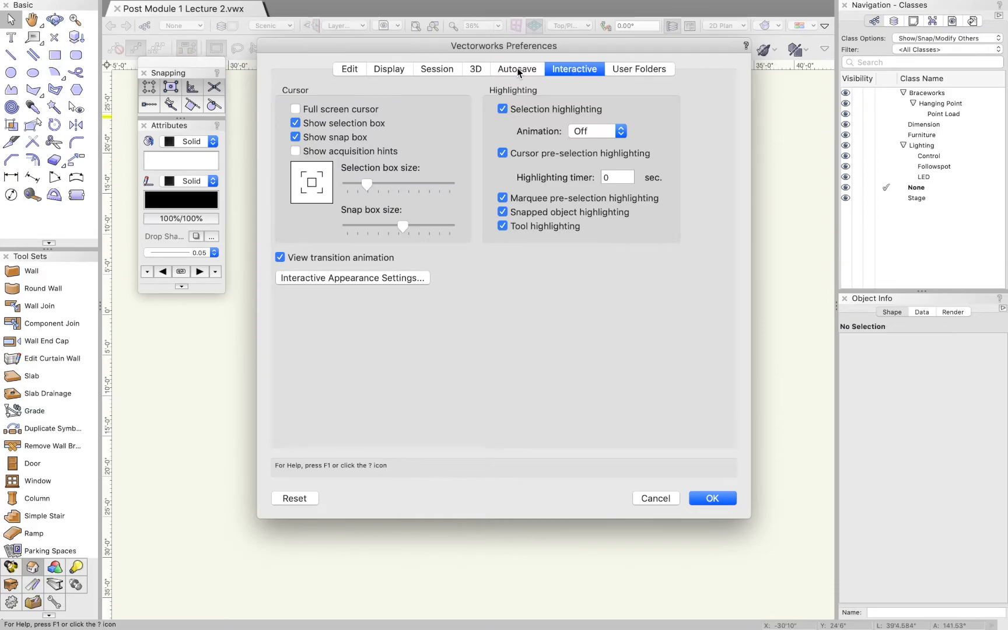
left_click(617, 69)
left_click(574, 70)
left_click(349, 68)
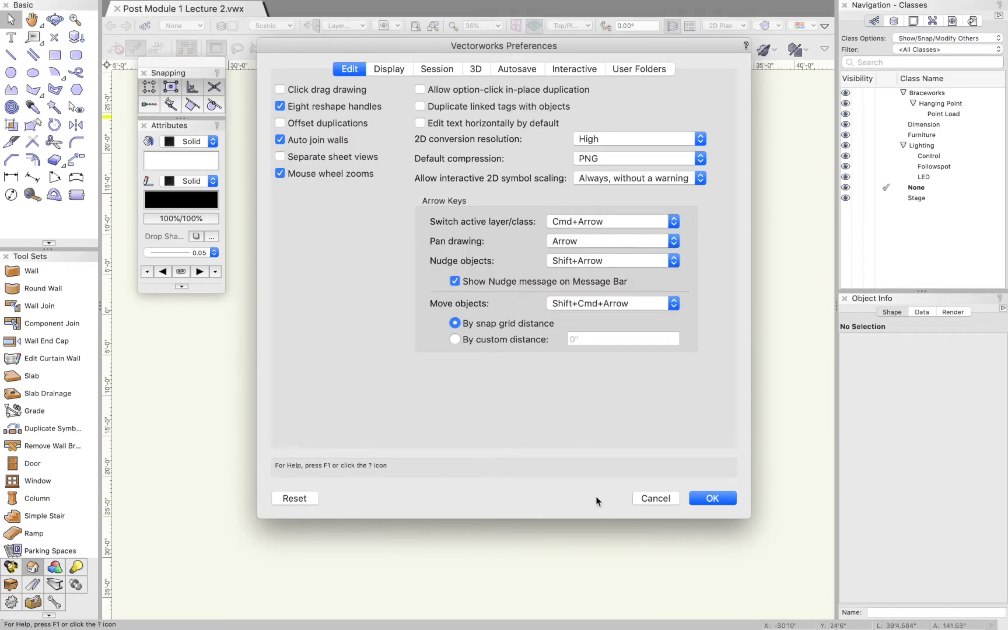
left_click(712, 499)
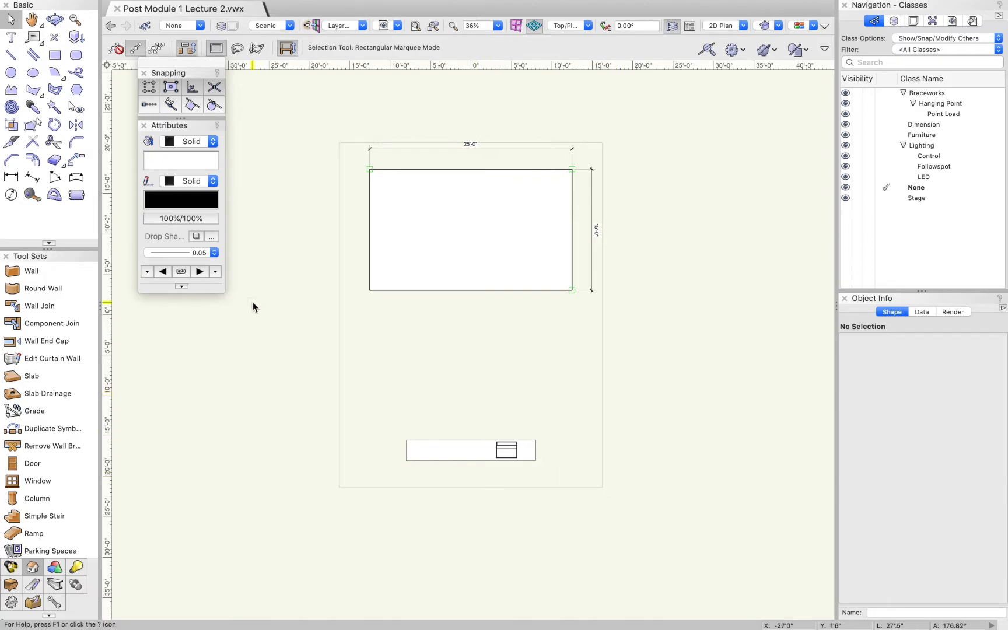
Move the Snapping and Attributes palettes together to the opposite side of the drawing area
left_click_drag(192, 66, 801, 69)
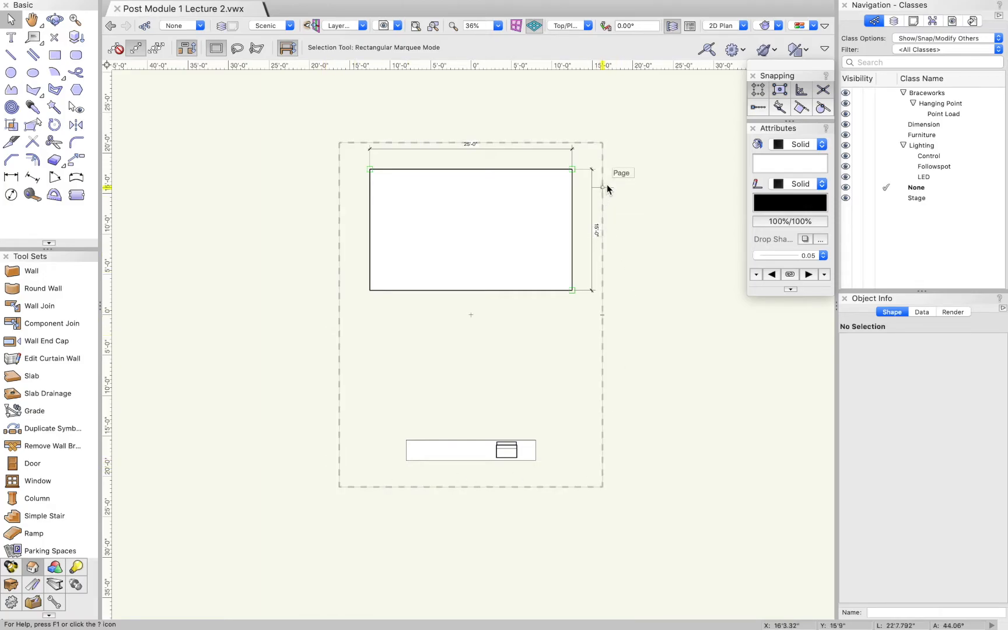
scroll(334, 185, "up", 2)
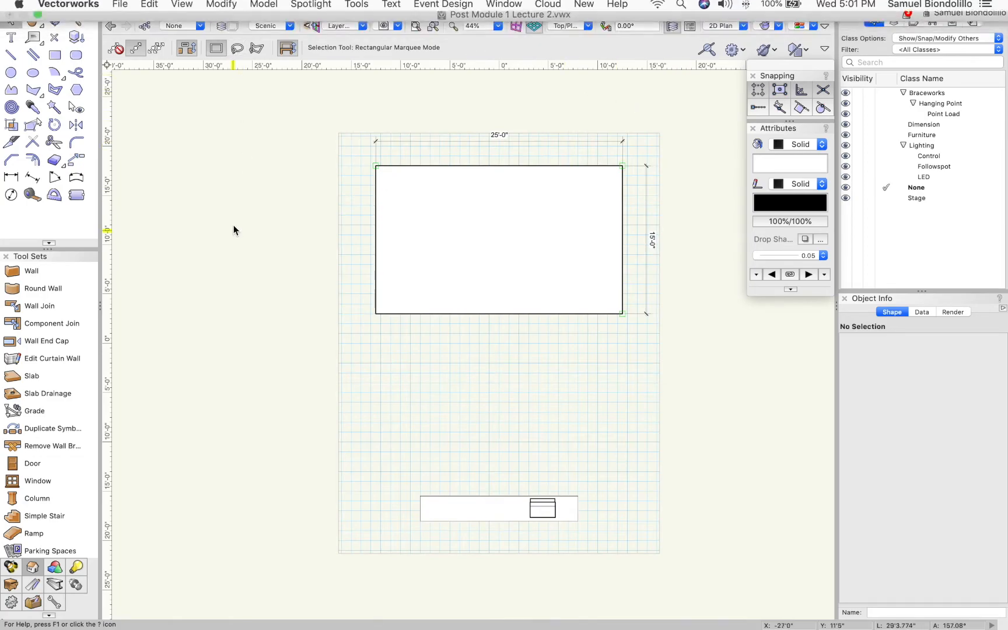
Check the scale of the design layers in the Organization dialog and close it without changes
left_click(231, 31)
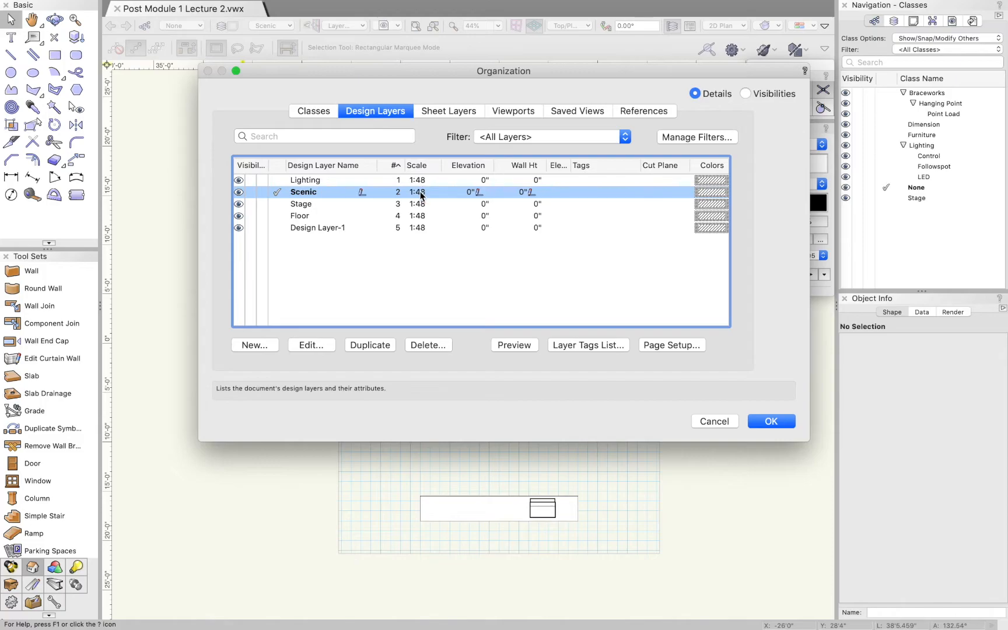
left_click(714, 420)
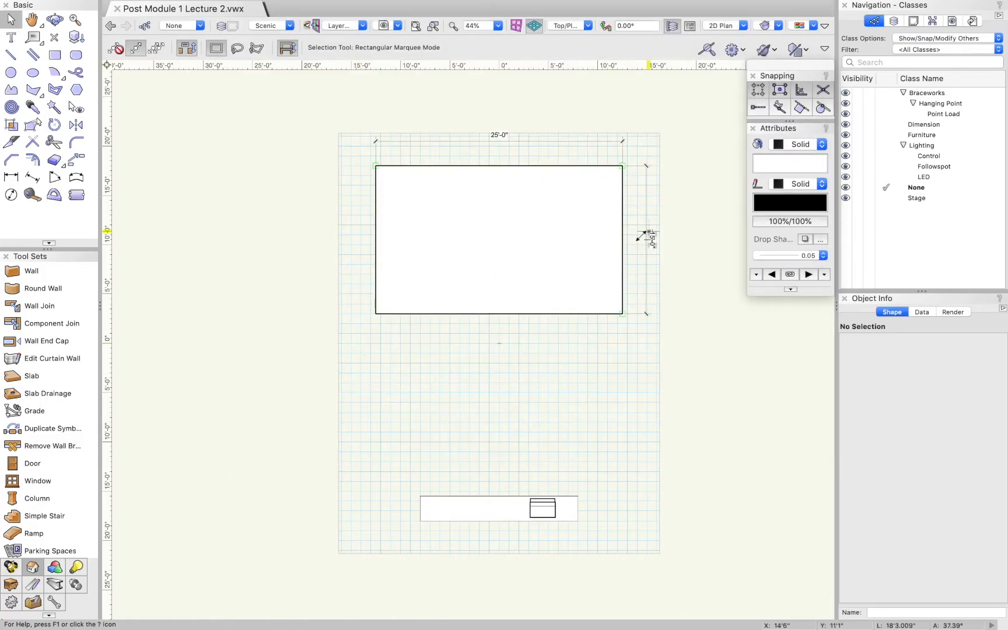
scroll(546, 365, "down", 3)
scroll(604, 362, "up", 2)
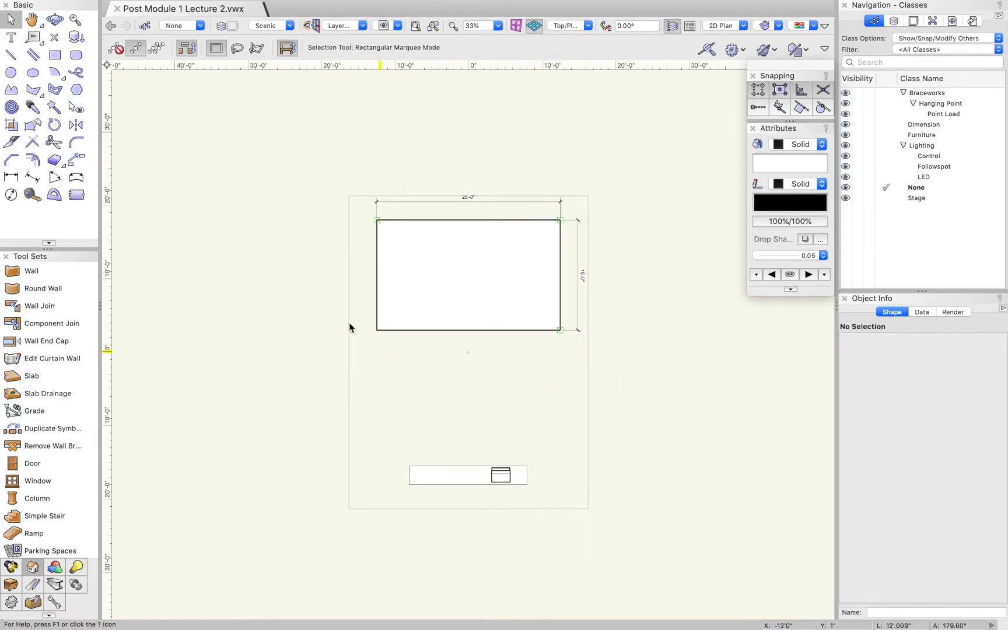
In the page setup, allow sizes unavailable in the printer setup and set the printable area to US Arch C
left_click(121, 7)
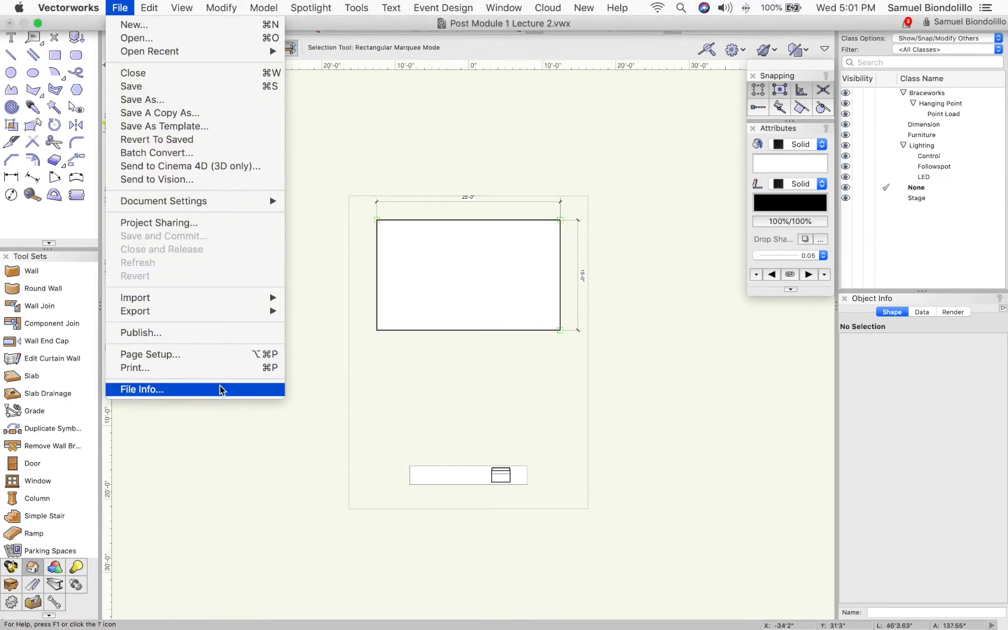
left_click(206, 357)
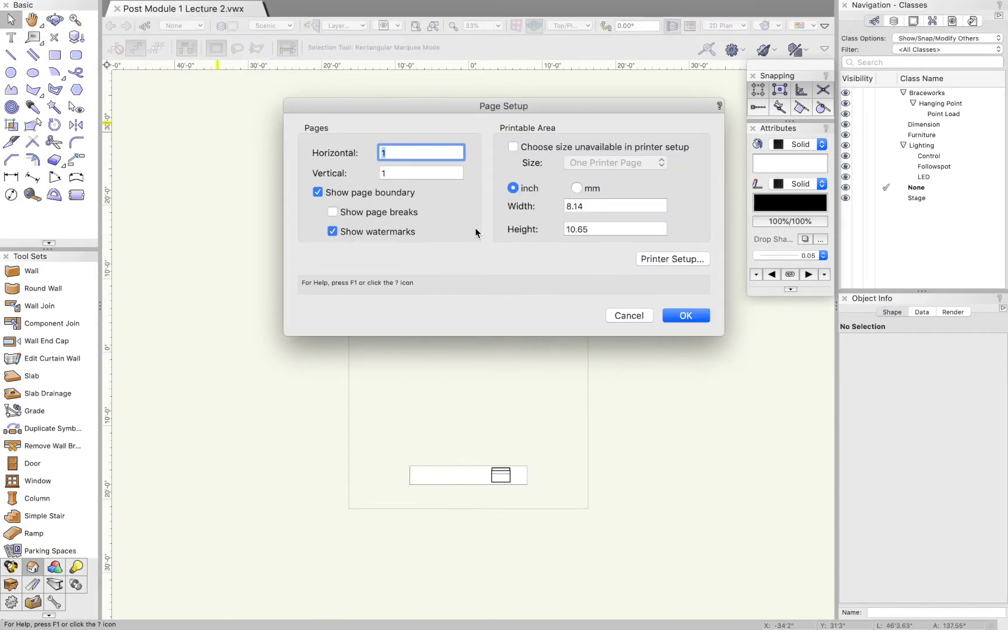
left_click(513, 146)
left_click(609, 164)
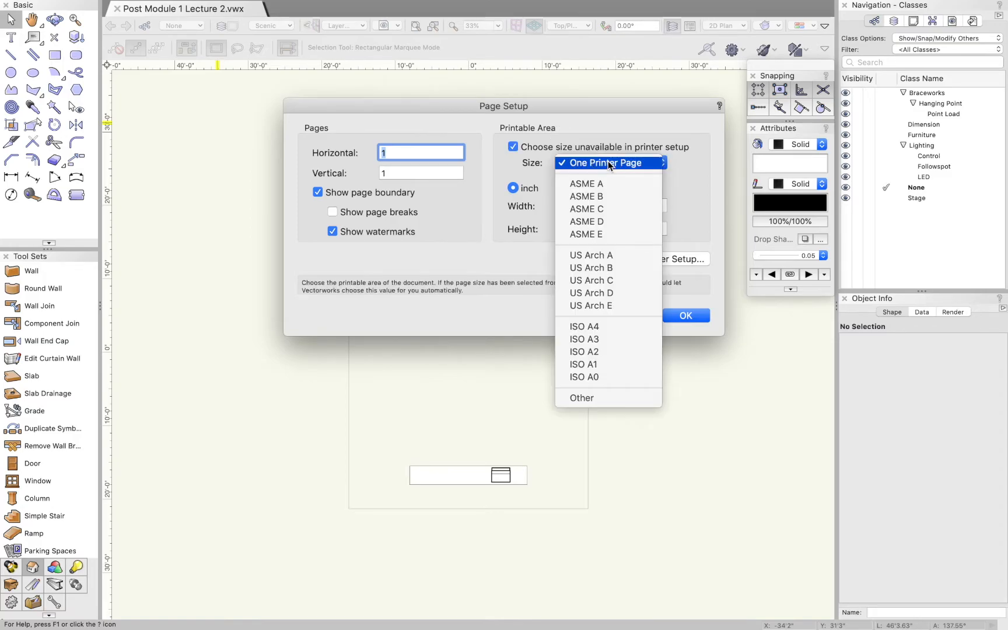
left_click(617, 282)
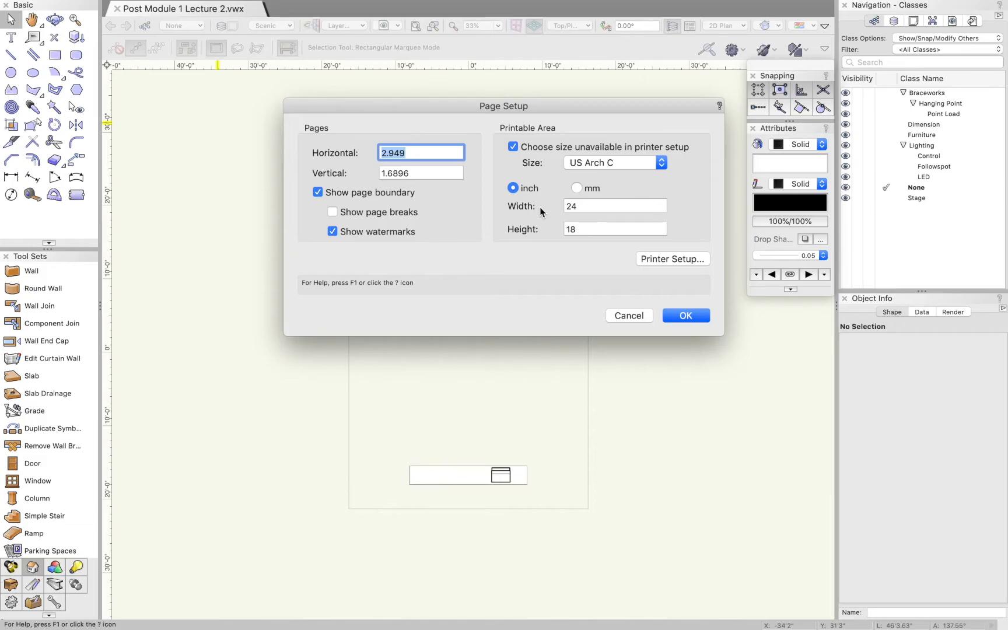
Check the horizontal and vertical page counts and apply the page setup to the drawing
left_click(410, 153)
left_click(414, 172)
left_click(414, 154)
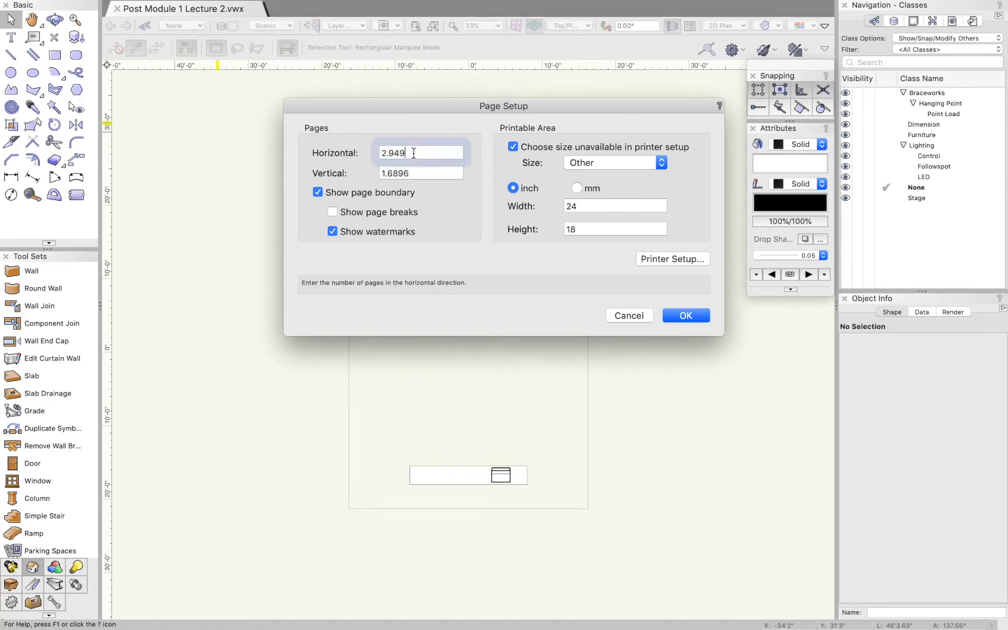
left_click(686, 315)
scroll(498, 313, "down", 3)
scroll(617, 315, "up", 3)
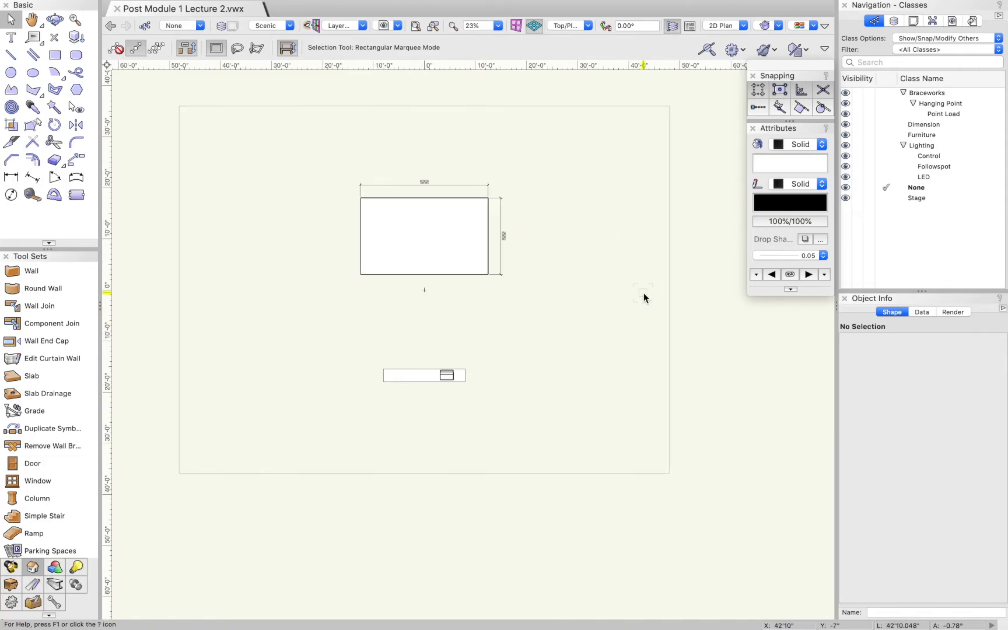
Reopen the page setup and review the printers and paper sizes offered in the printer setup
left_click(119, 8)
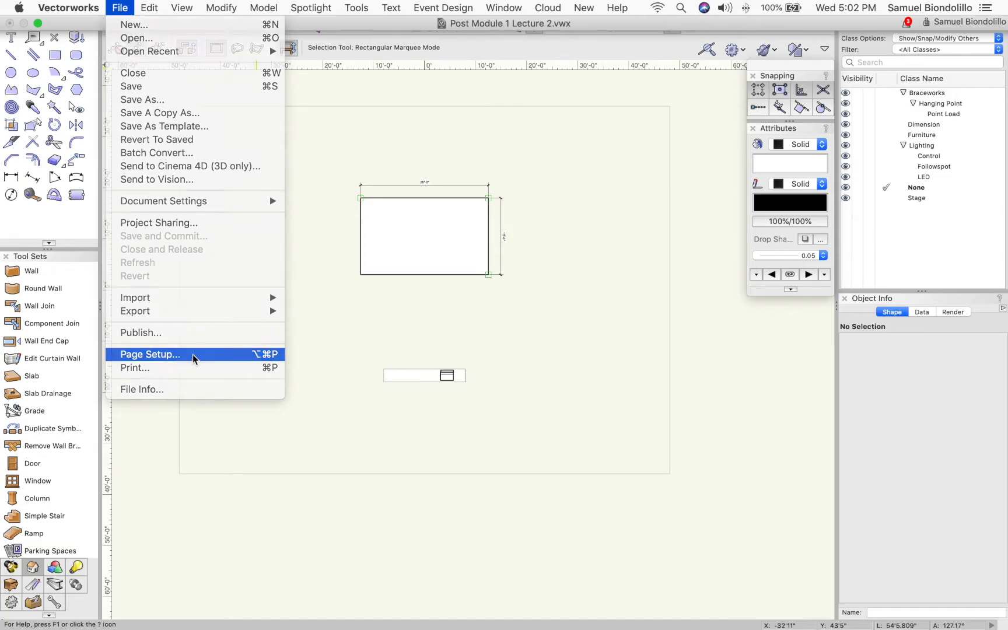
left_click(176, 355)
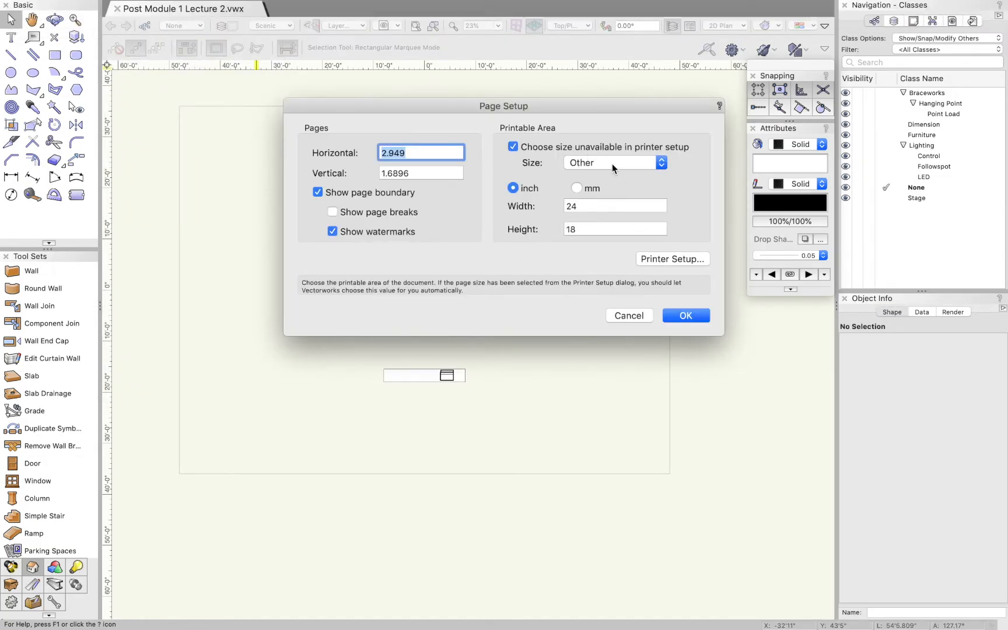
left_click(682, 258)
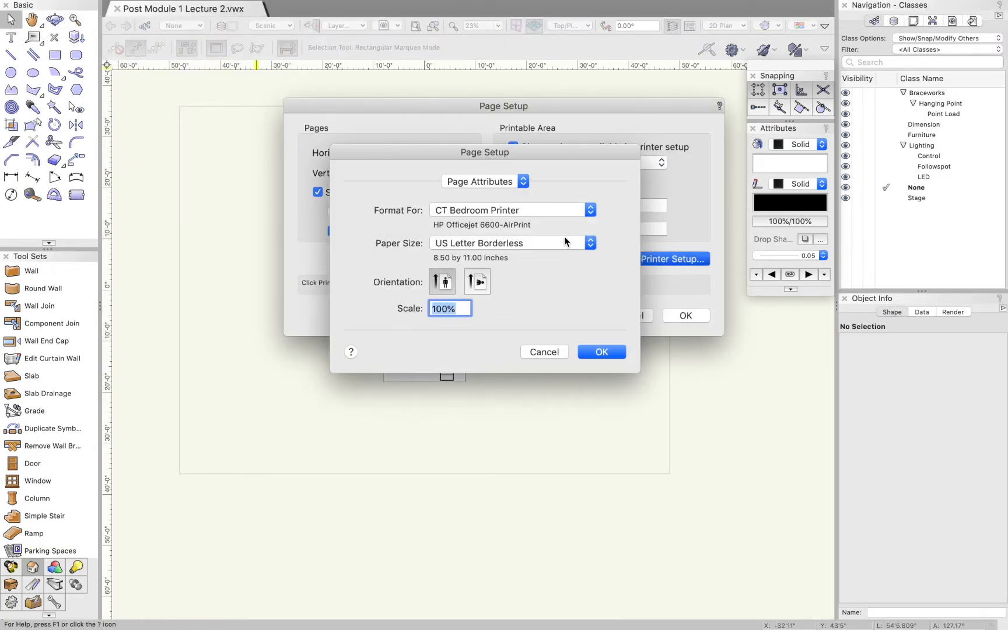
left_click(499, 212)
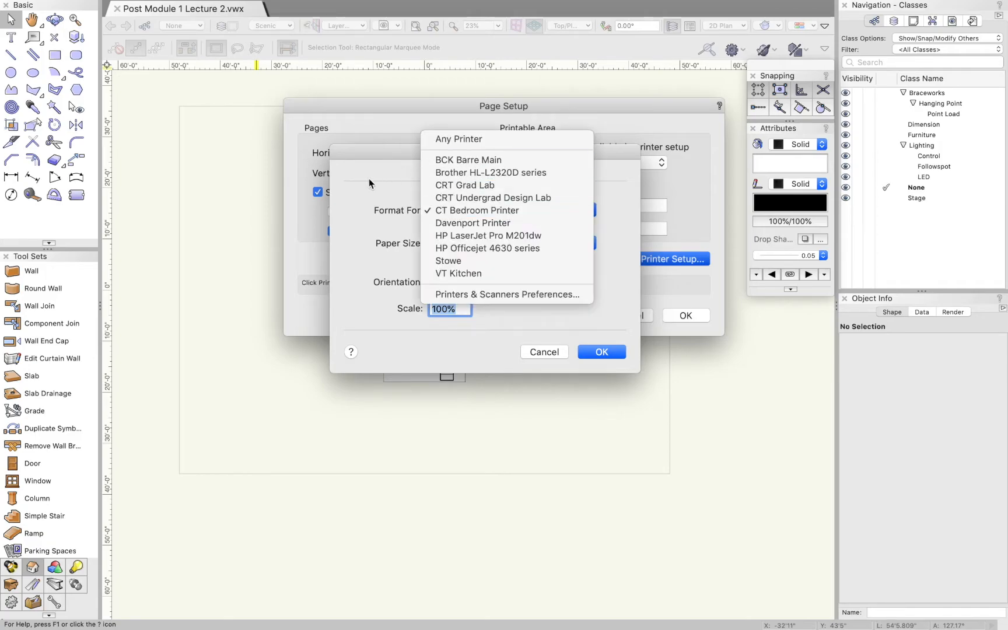
left_click(392, 243)
left_click(462, 244)
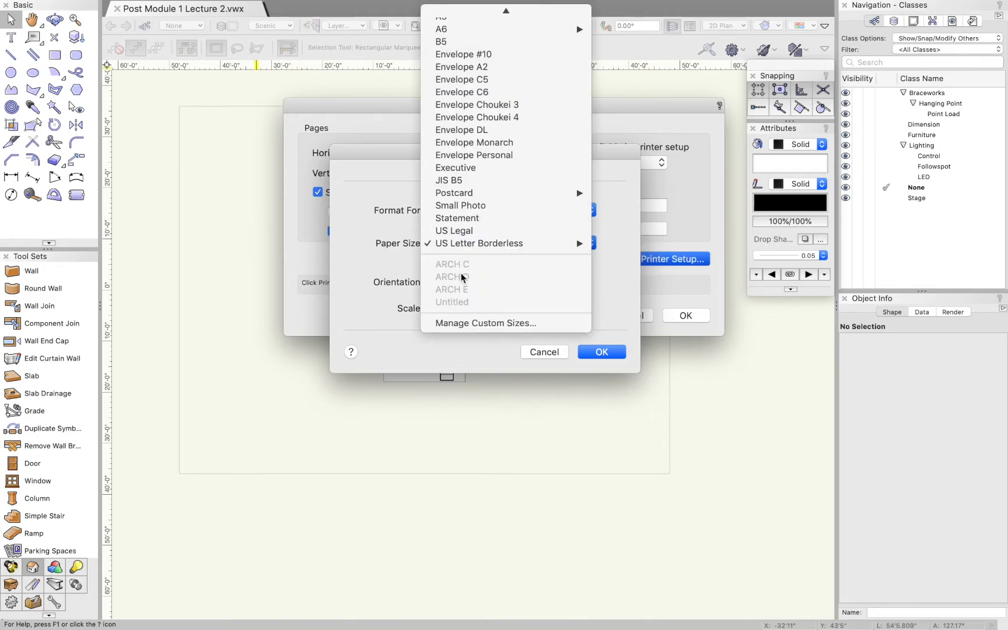
left_click(416, 274)
Format the printer setup for Any Printer with the ARCH C paper size and accept it
left_click(464, 211)
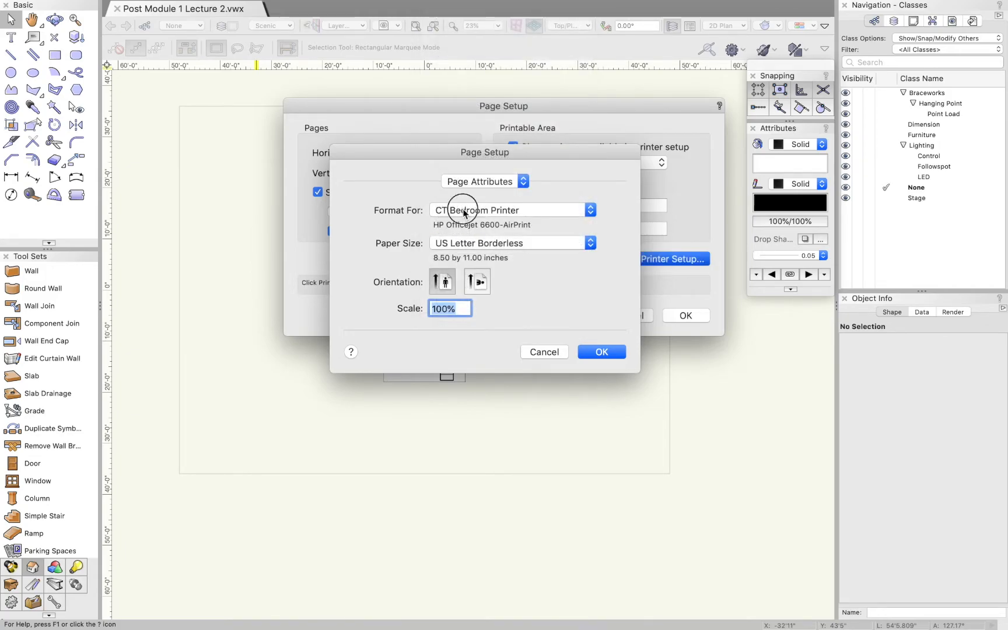
left_click(458, 139)
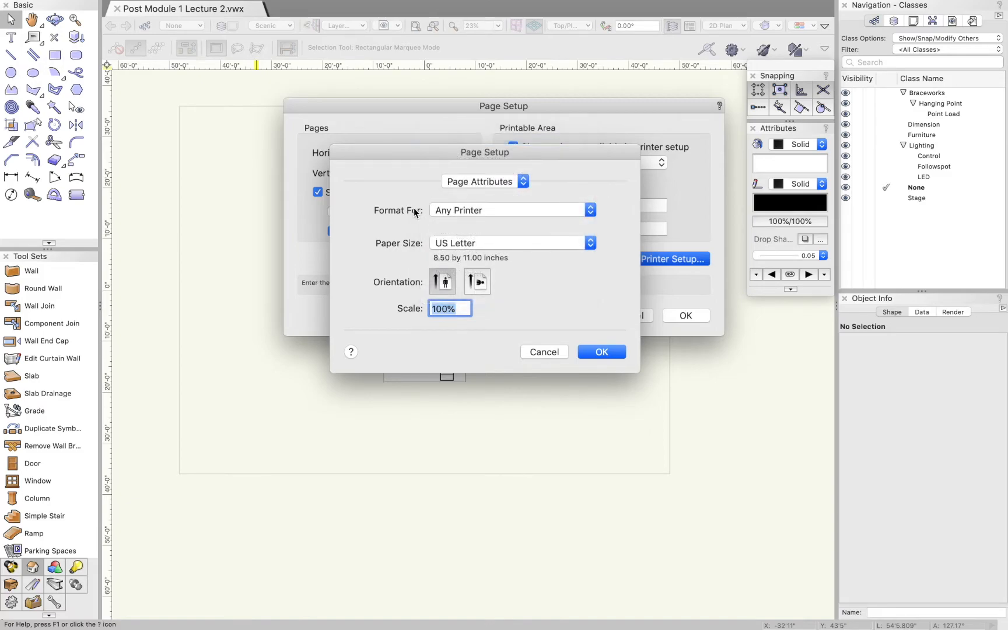
left_click(458, 244)
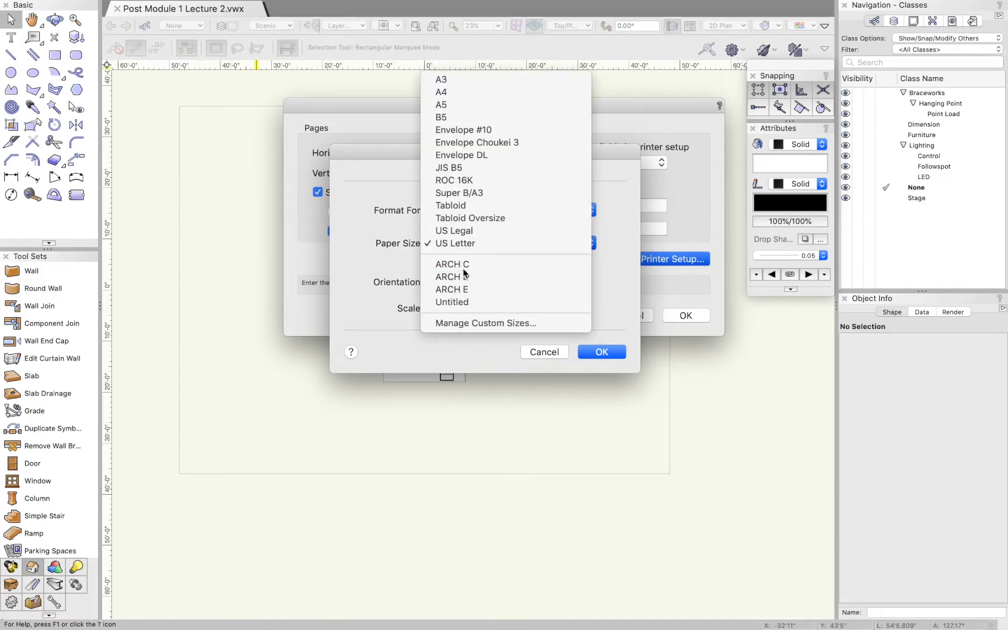
left_click(455, 263)
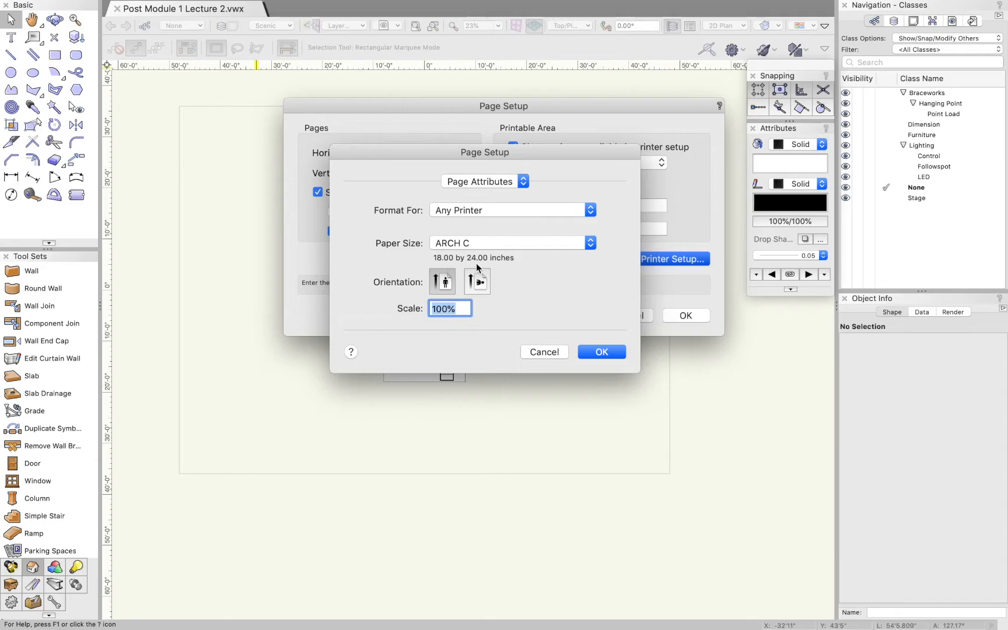
left_click(478, 242)
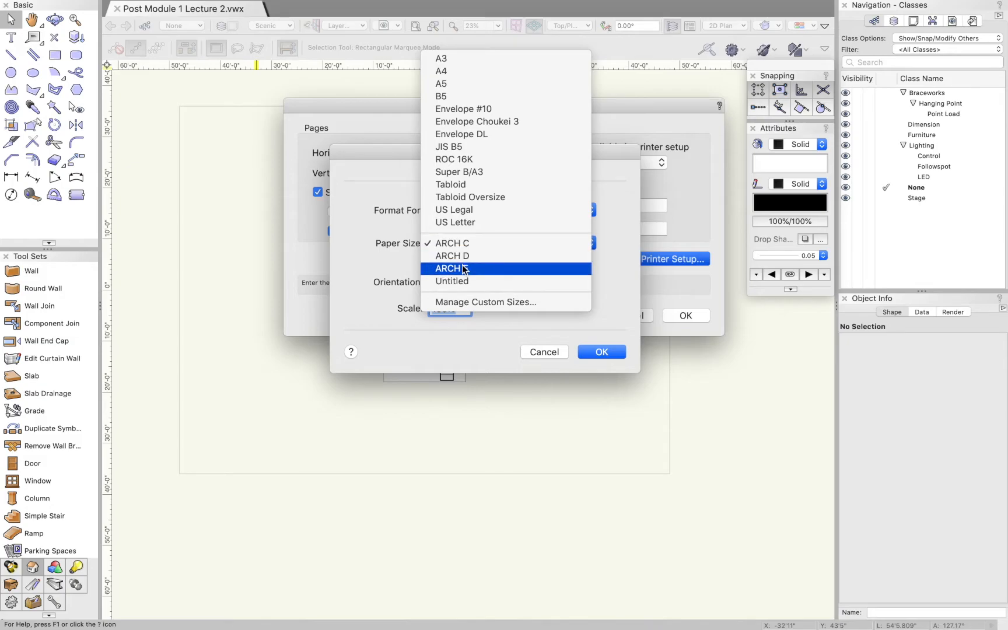
mouse_move(465, 269)
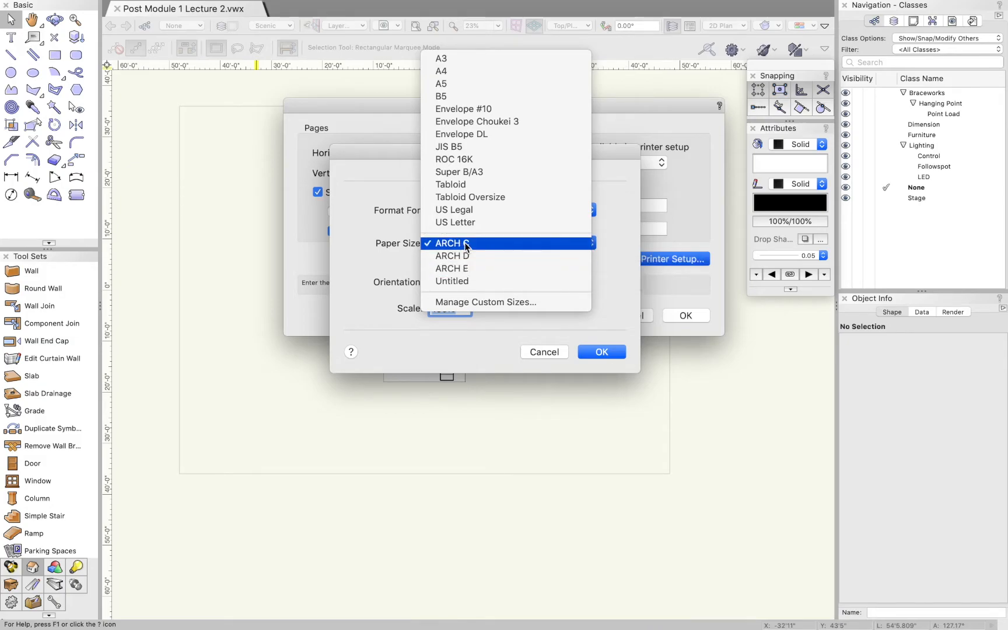
left_click(374, 242)
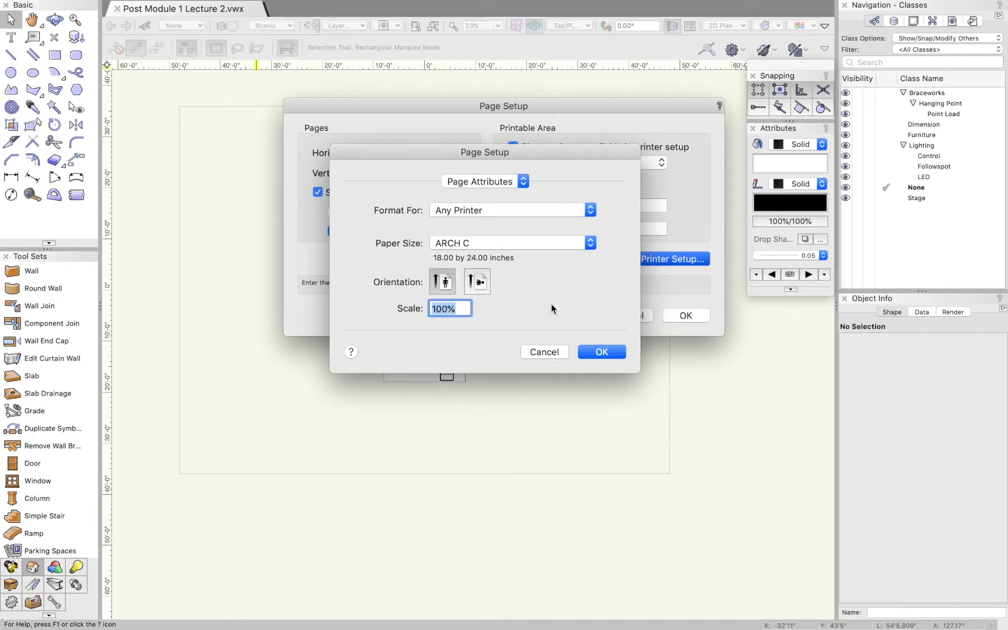
left_click(599, 352)
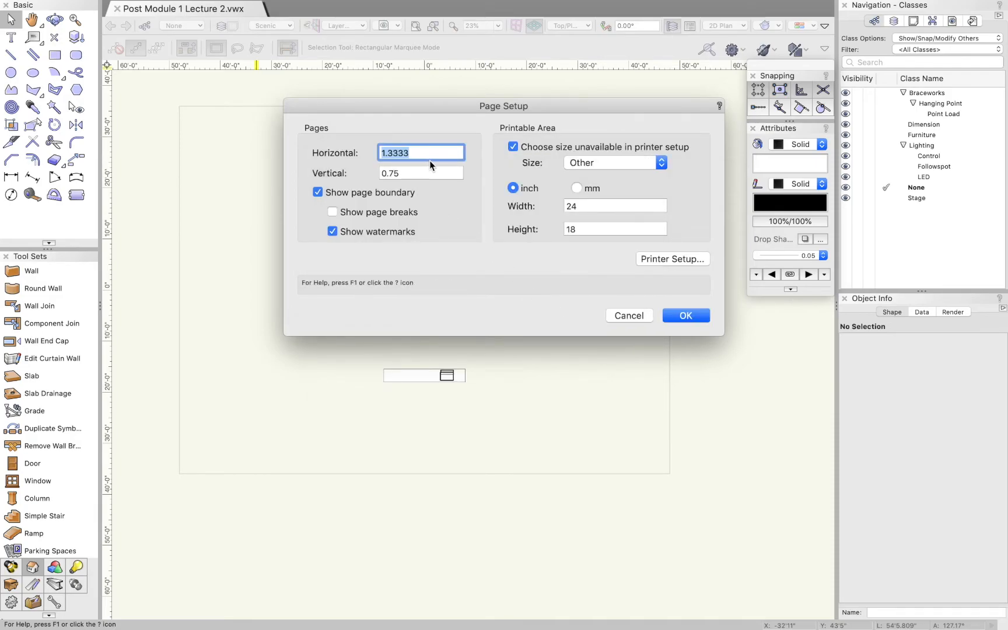
Switch the printer setup to landscape orientation and set the drawing to 1 page horizontally and 1 vertically
left_click(672, 259)
left_click(481, 284)
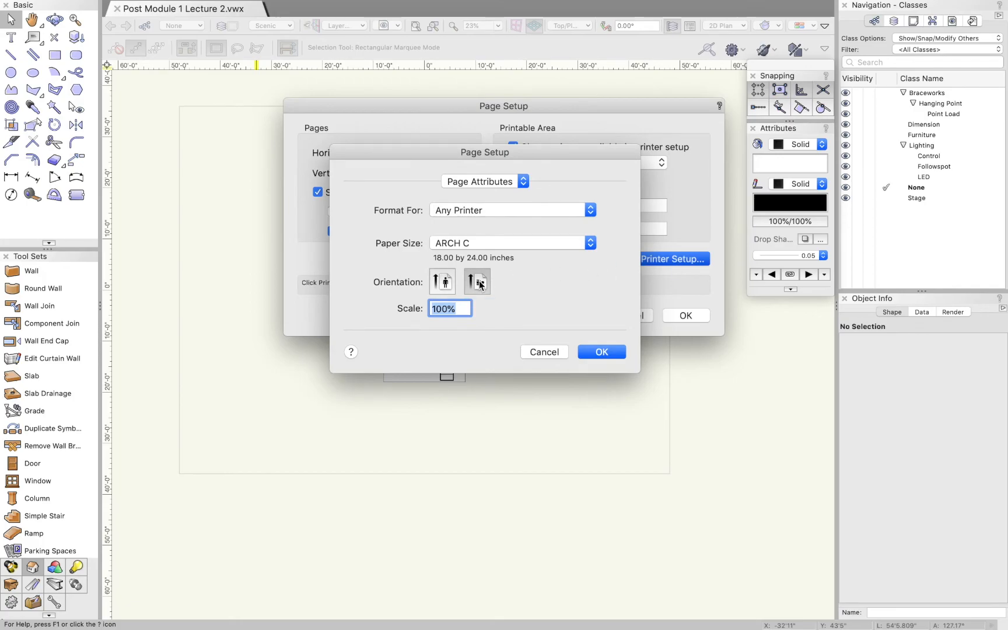
left_click(602, 352)
key("Tab")
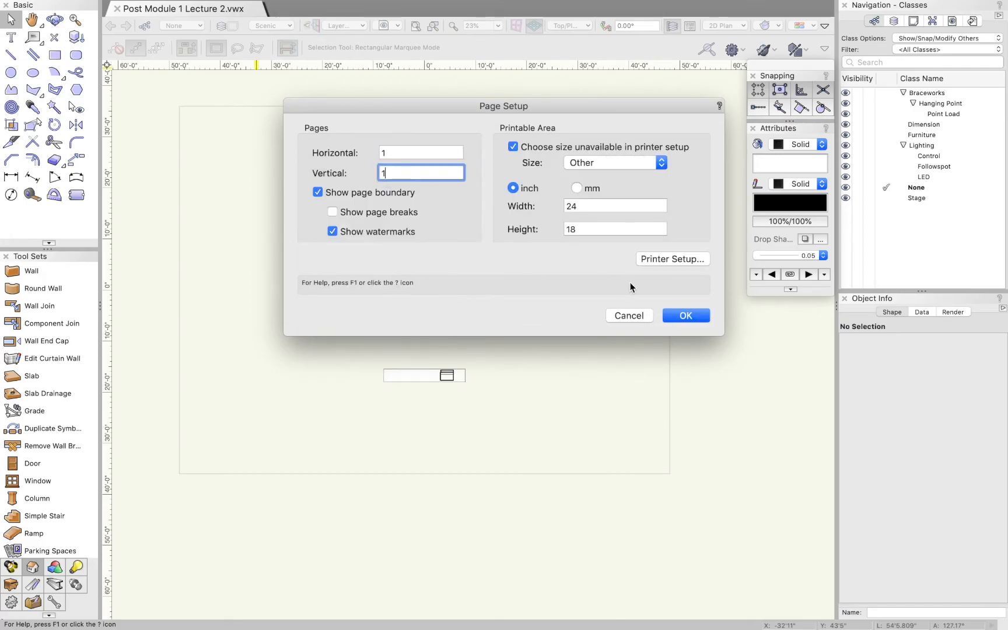
left_click(687, 315)
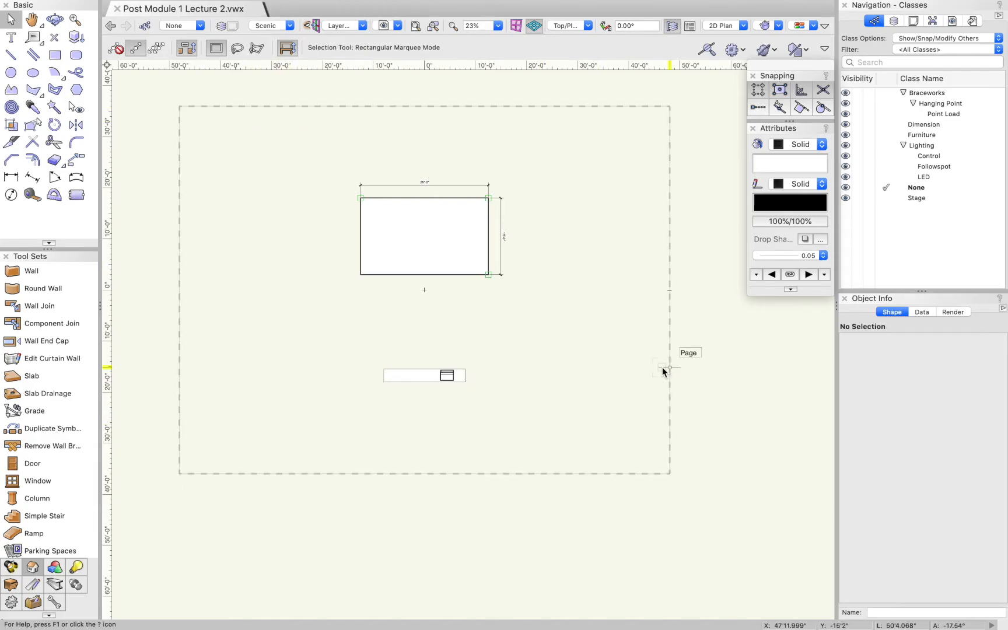
Change the printable area in the page setup to US Arch D
scroll(548, 363, "down", 2)
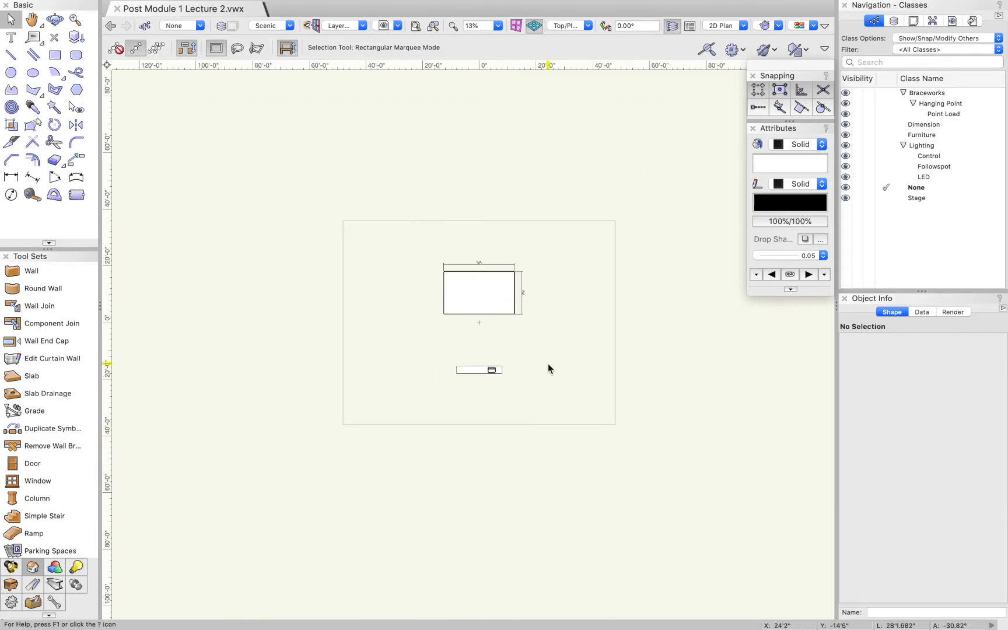
scroll(548, 363, "up", 3)
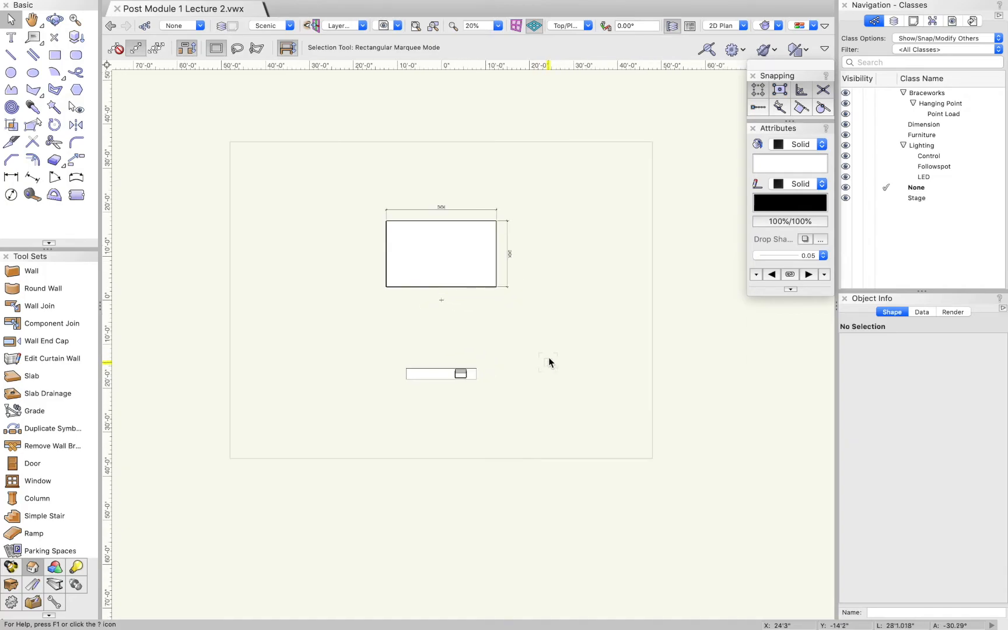
left_click(119, 7)
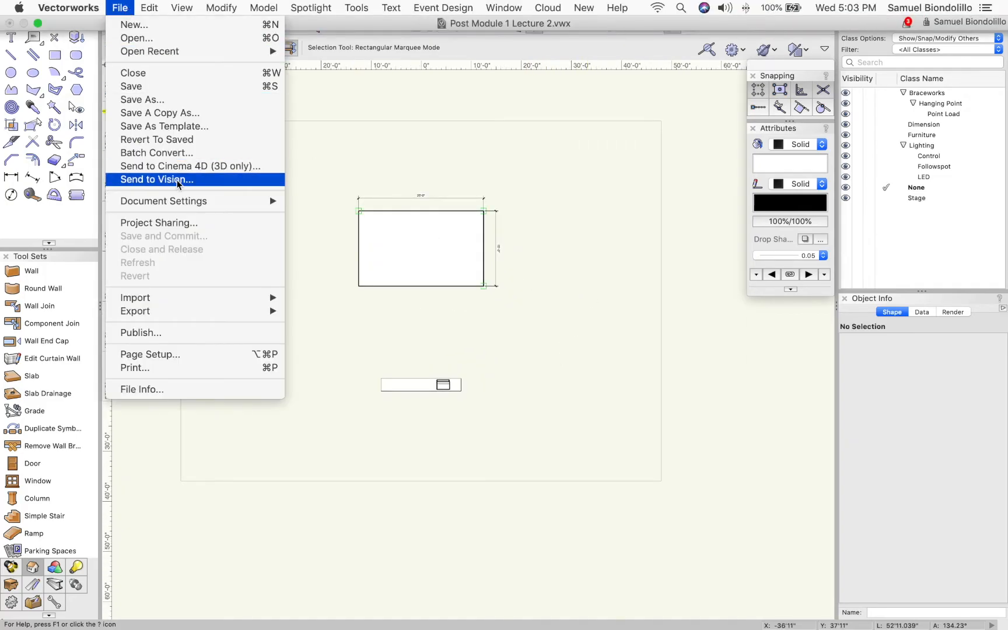
left_click(174, 360)
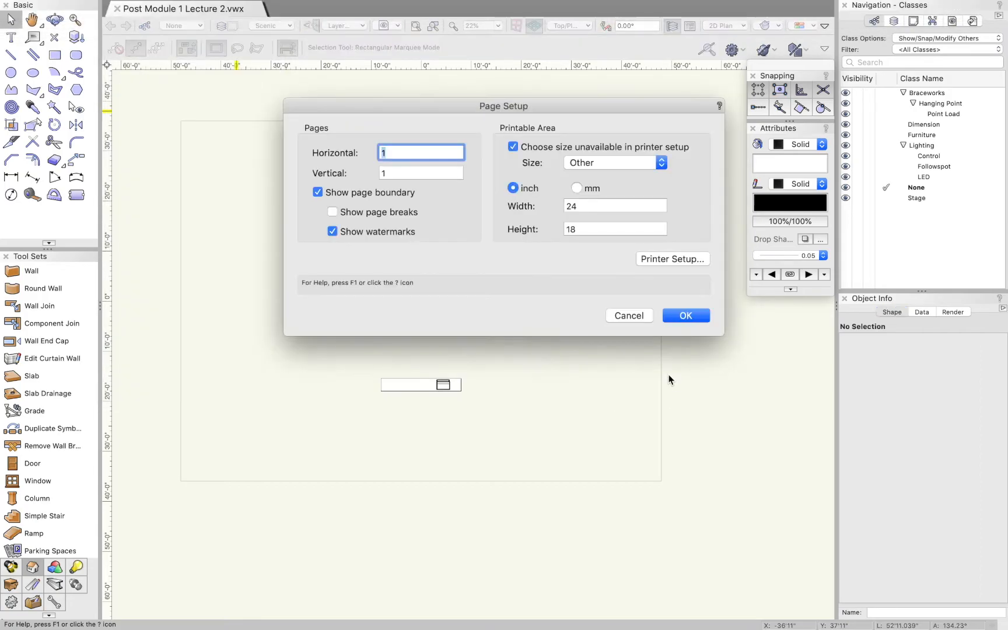
left_click(575, 163)
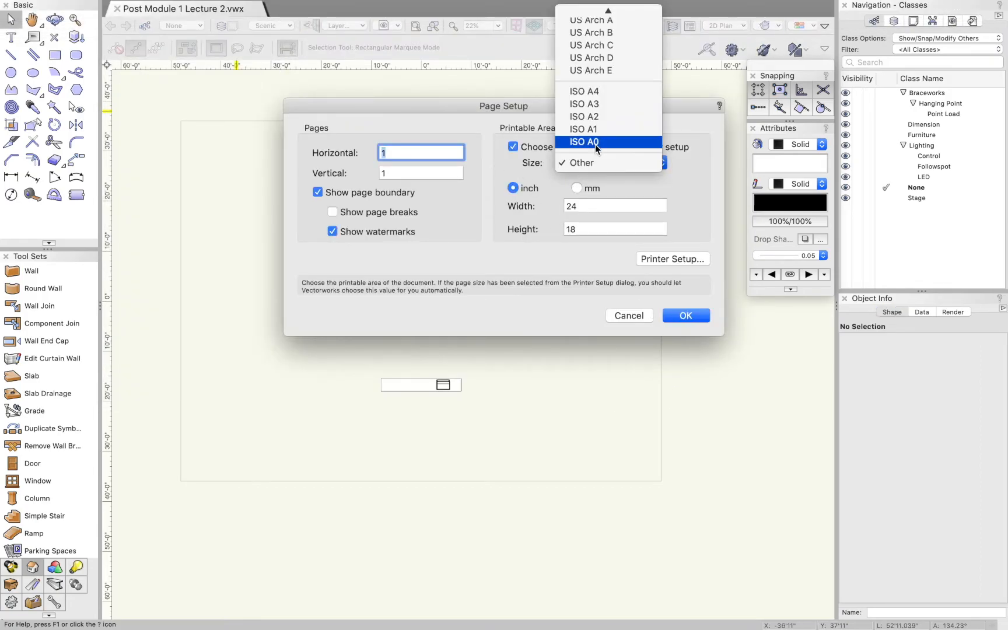
left_click(591, 57)
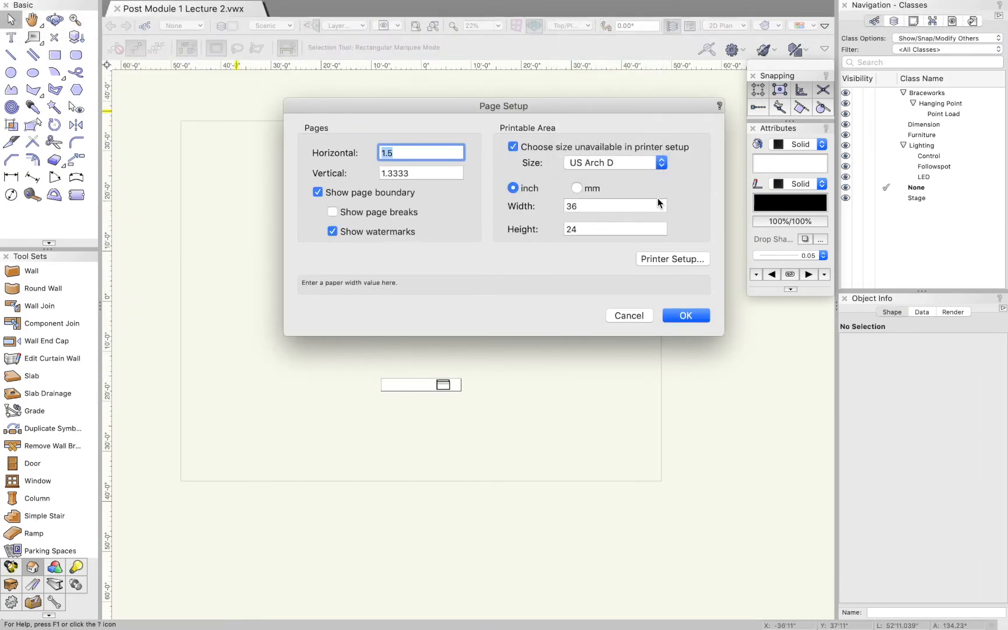
Set the printer paper size to ARCH D and apply the page setup
left_click(674, 260)
left_click(519, 244)
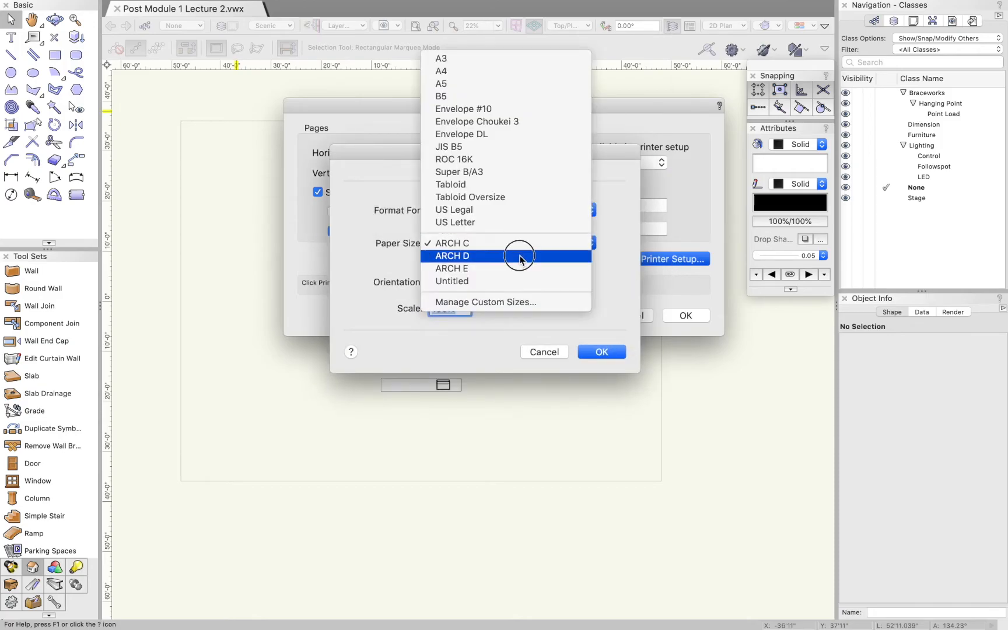
left_click(518, 252)
left_click(603, 353)
left_click(685, 317)
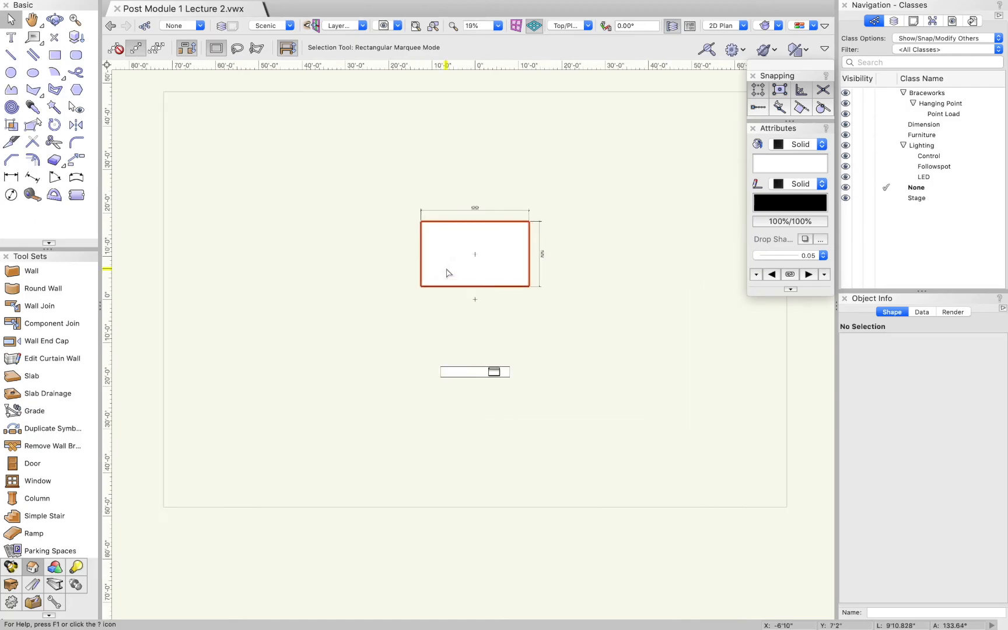
Move the stage rectangle together with its two dimensions up and to the left of the drawing's origin
scroll(411, 217, "down", 2)
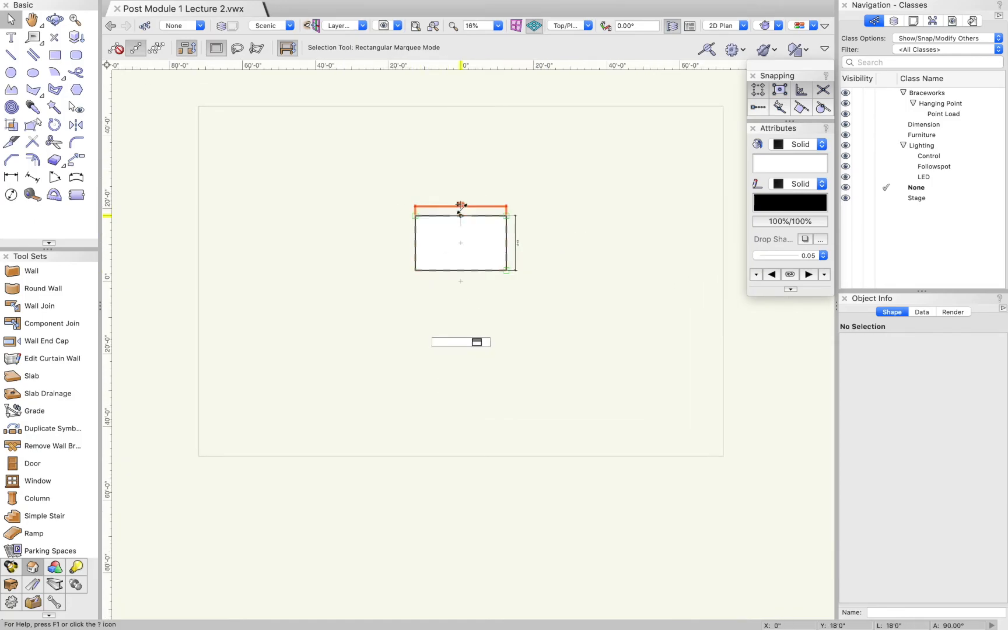
scroll(416, 204, "up", 6)
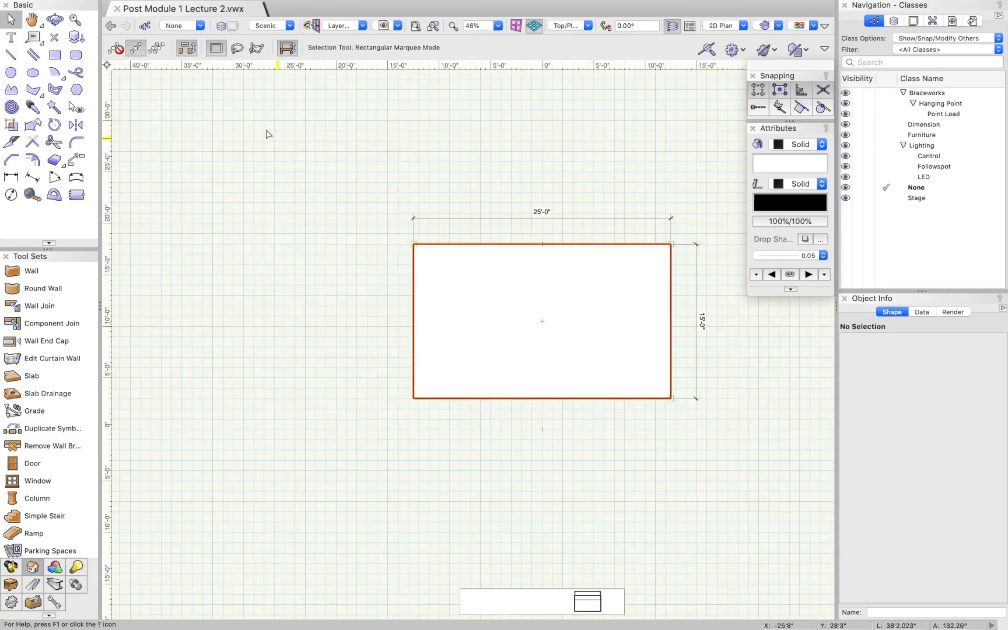
left_click_drag(786, 443, 786, 445)
scroll(606, 398, "down", 6)
scroll(605, 398, "up", 1)
left_click_drag(631, 355, 541, 328)
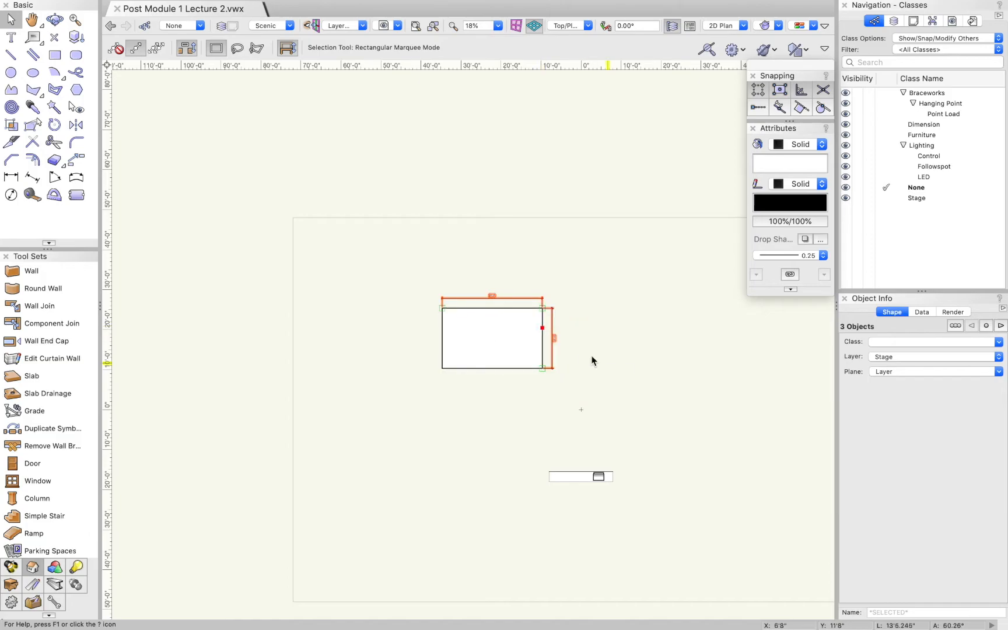
left_click(578, 354)
Stretch the stage rectangle from the midpoint of its right edge to a width of 40'
scroll(554, 356, "up", 7)
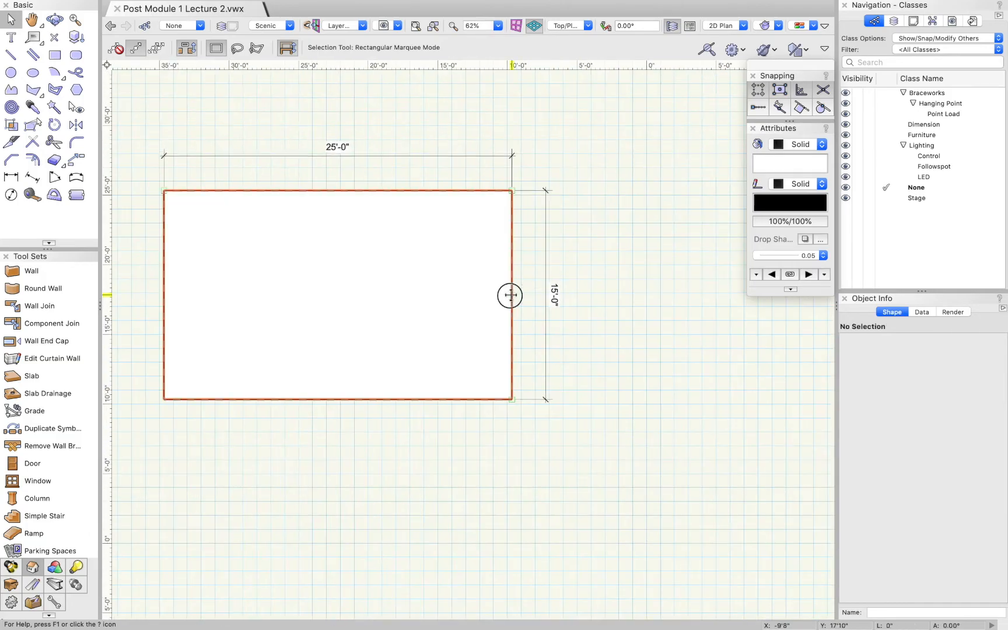
left_click(511, 295)
left_click_drag(510, 295, 555, 299)
scroll(553, 292, "down", 1)
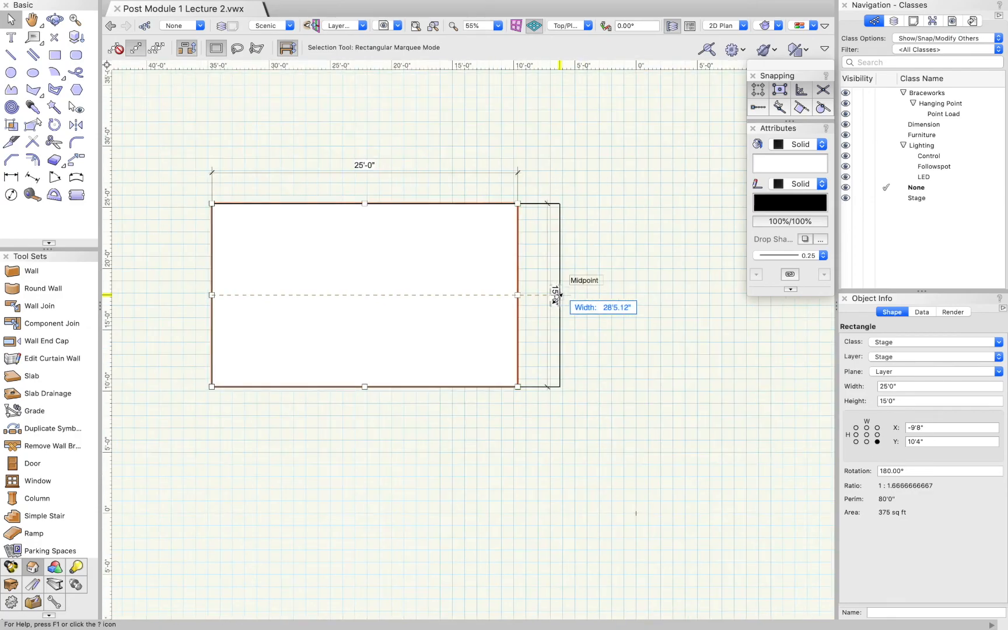
key("Tab")
type("40")
key("Tab")
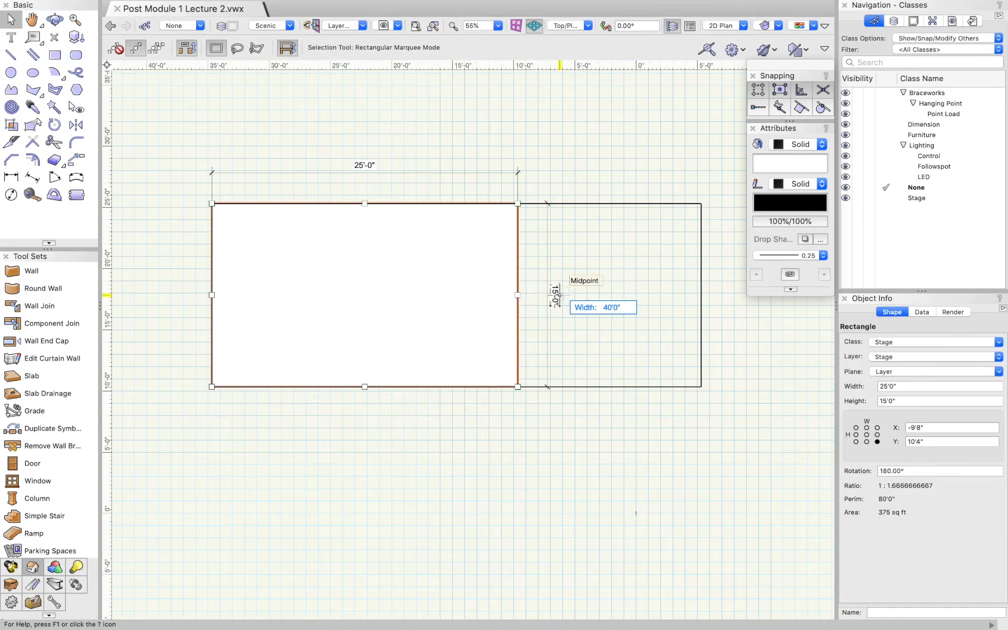
key("Return")
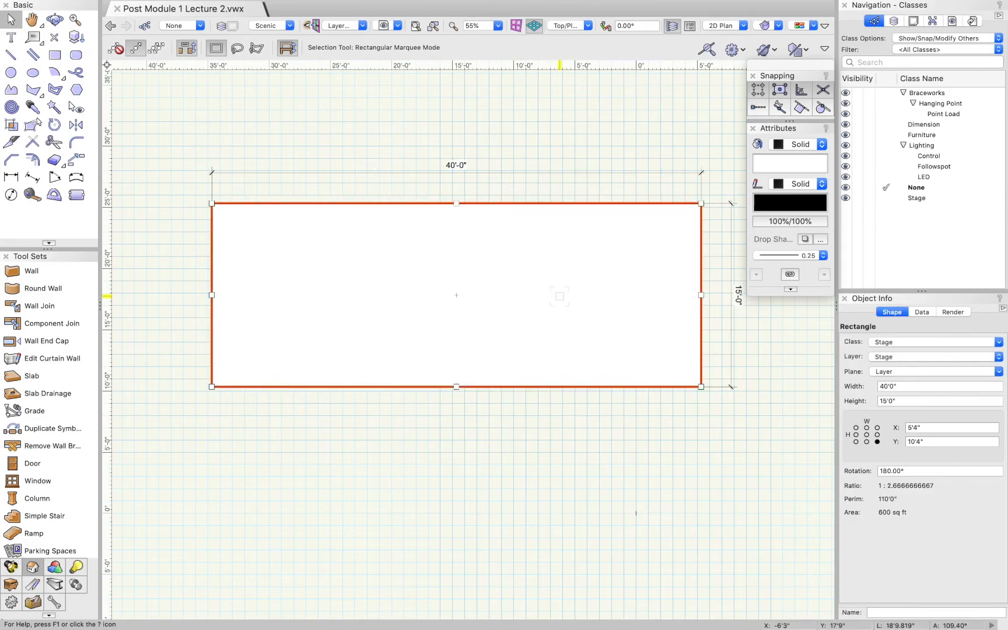
Stretch the stage rectangle downward from the midpoint of its bottom edge to a height of 25'
scroll(484, 388, "down", 3)
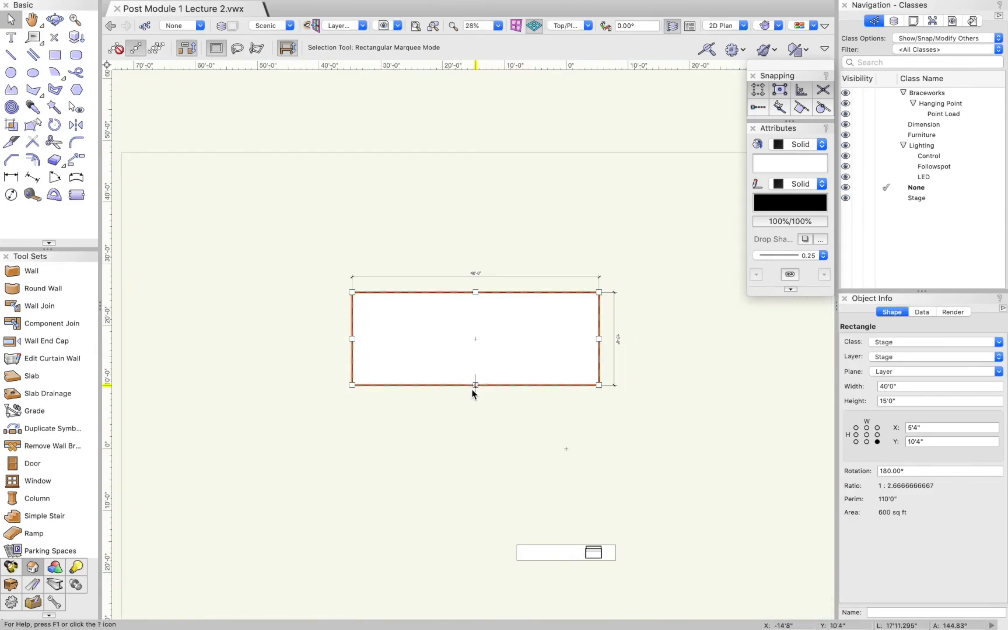
left_click(475, 385)
key("Tab")
type("2")
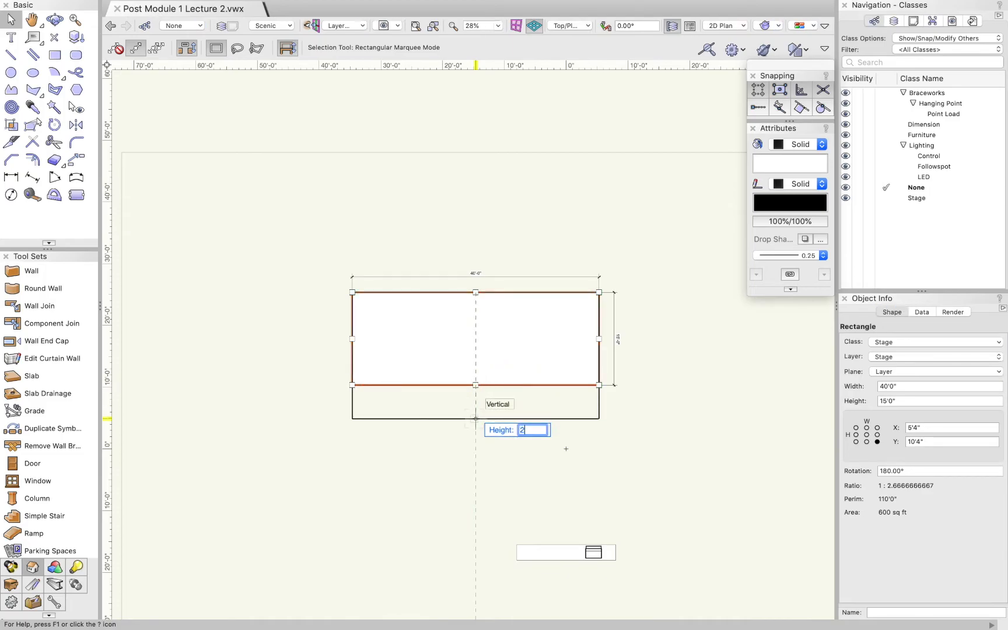
type("0'")
key("Tab")
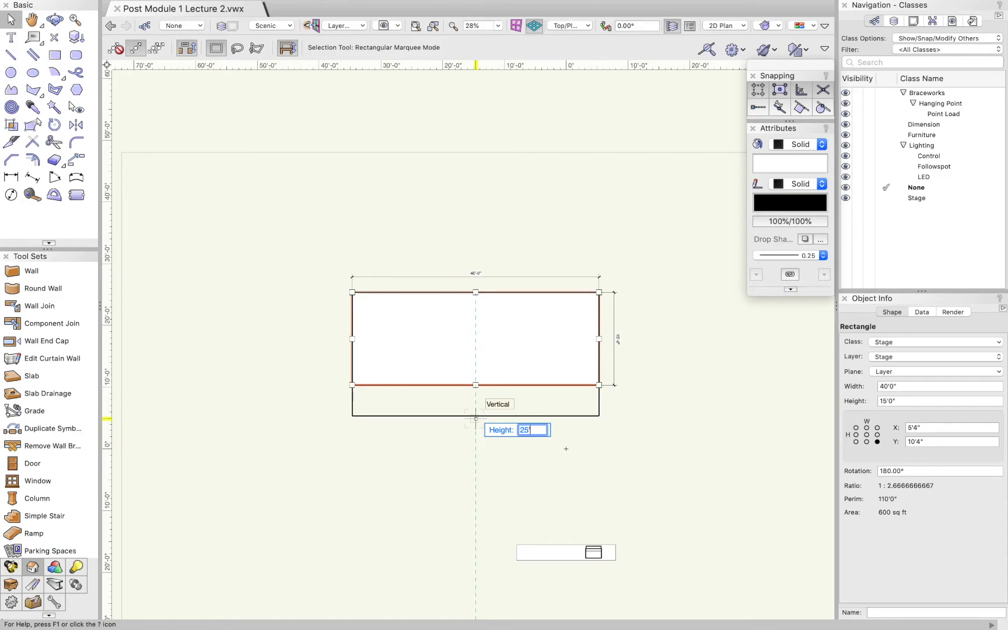
key("Return")
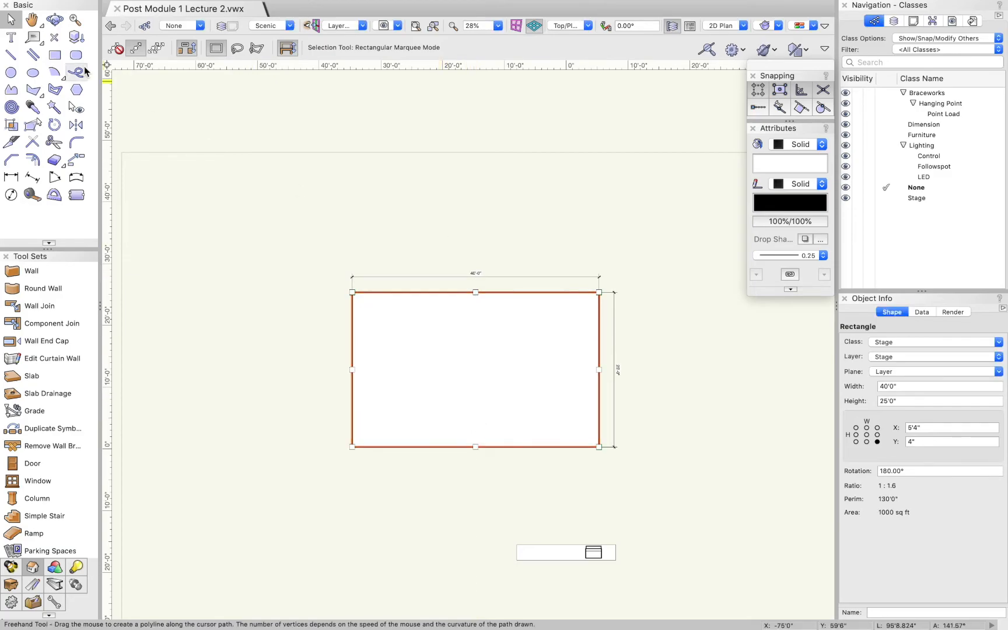
left_click(355, 218)
Move the stage rectangle together with its two dimensions about 8' to the right and 4' up on the page
scroll(549, 238, "down", 4)
left_click_drag(451, 237, 562, 288)
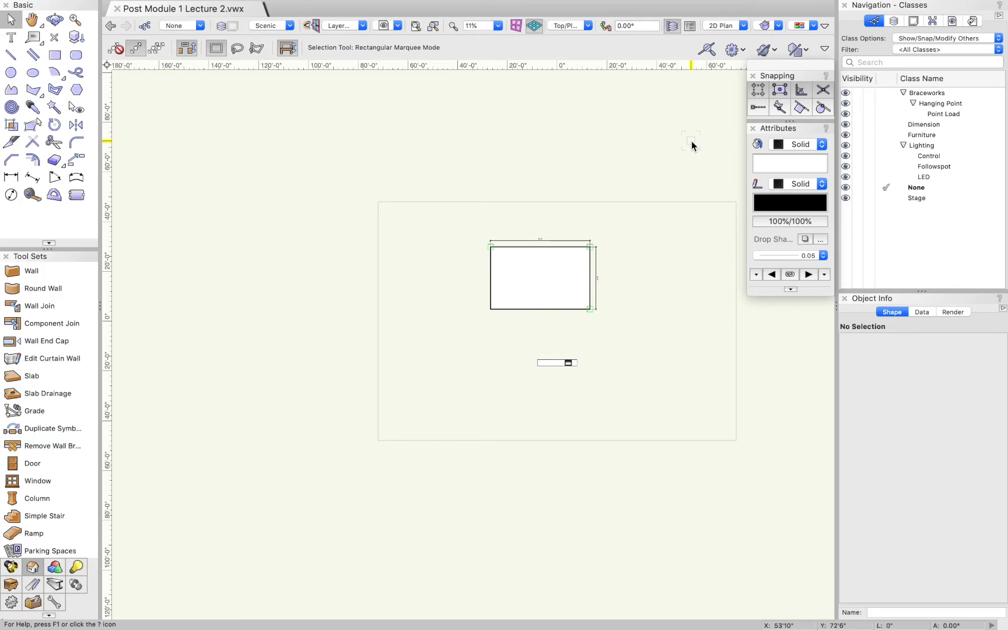
scroll(594, 277, "up", 5)
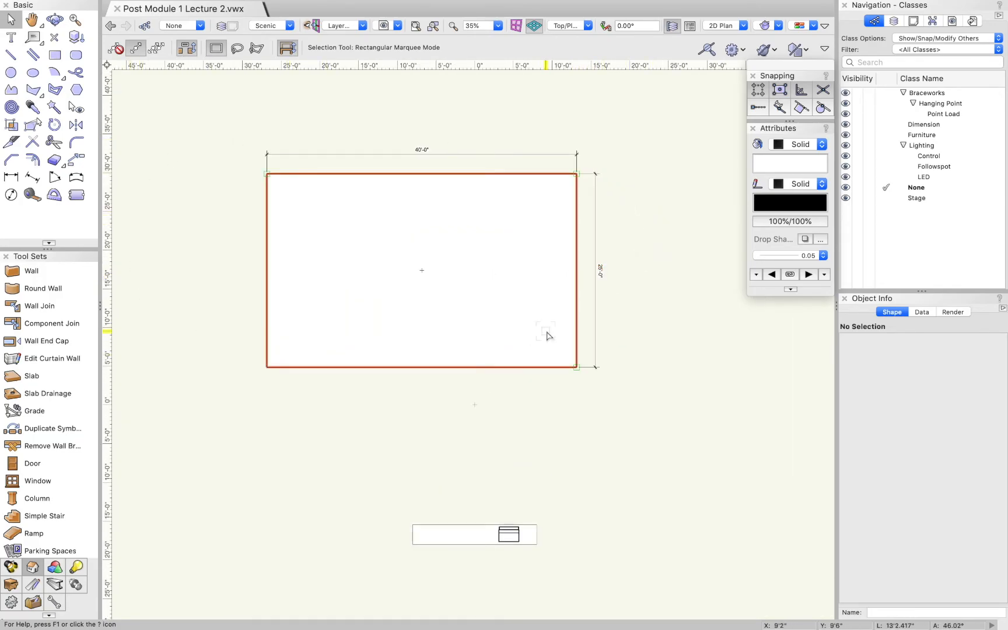
Move the small table rectangle with its console from just below the stage down near the lower page edge
scroll(531, 281, "down", 3)
scroll(554, 445, "up", 1)
left_click_drag(431, 381, 561, 450)
left_click_drag(496, 419, 386, 535)
left_click(373, 482)
Shift the table and its console to the right in two moves, beneath the middle of the stage
left_click_drag(340, 507, 457, 556)
left_click_drag(387, 534, 452, 524)
left_click(462, 478)
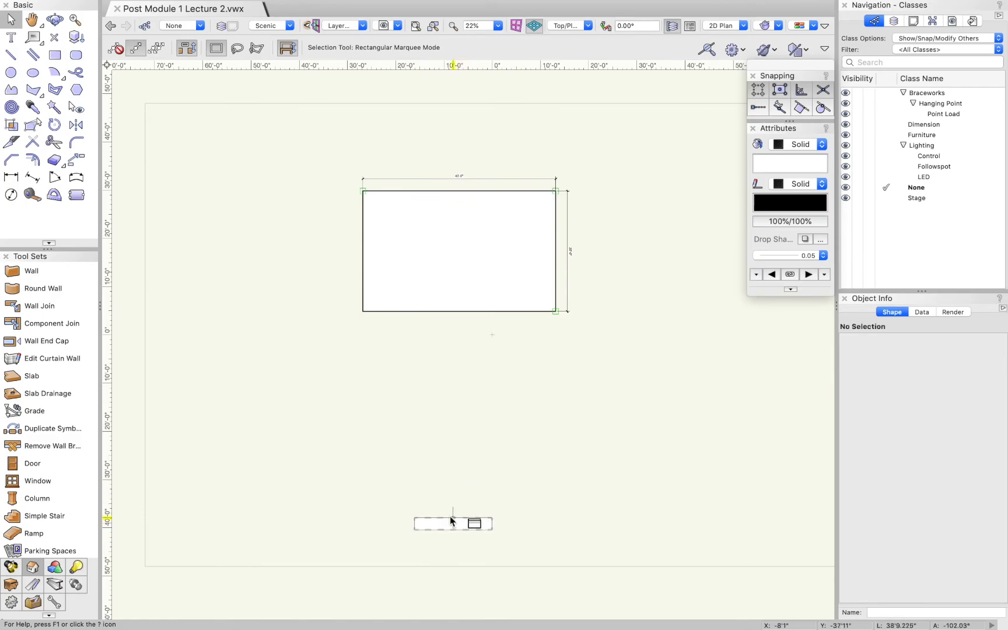
left_click_drag(409, 487, 522, 540)
left_click_drag(453, 524, 474, 522)
left_click(462, 478)
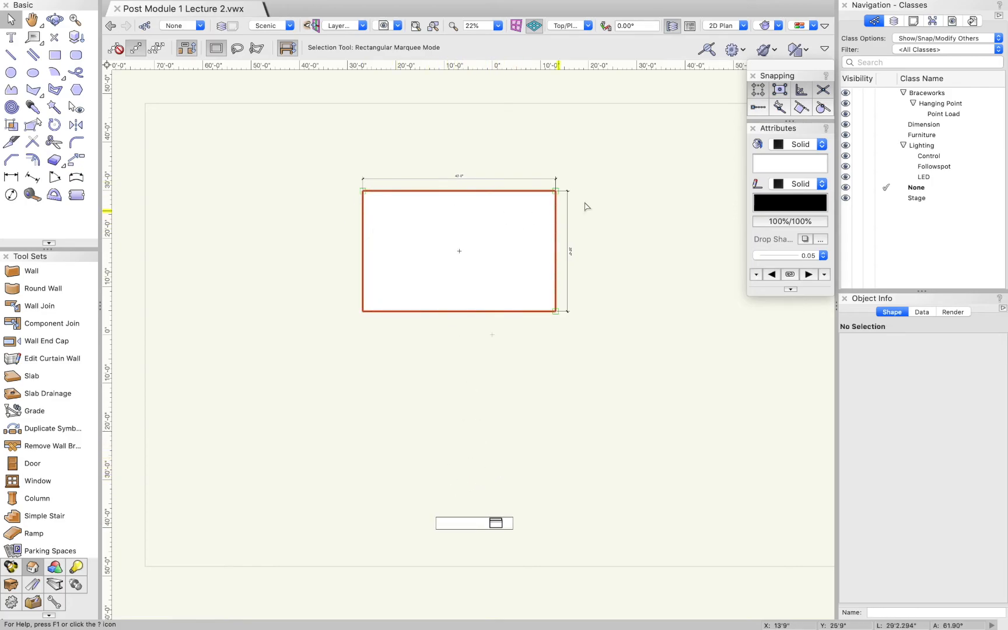
Add the text note "5' IN THE AIR" and place it inside the stage rectangle's lower-left corner
scroll(427, 207, "up", 1)
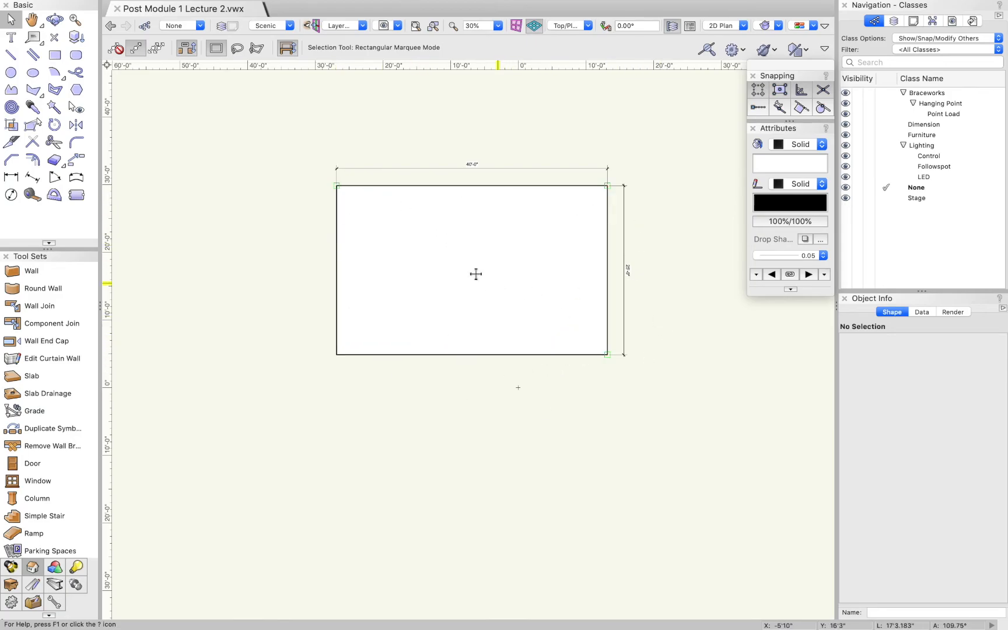
scroll(408, 388, "down", 1)
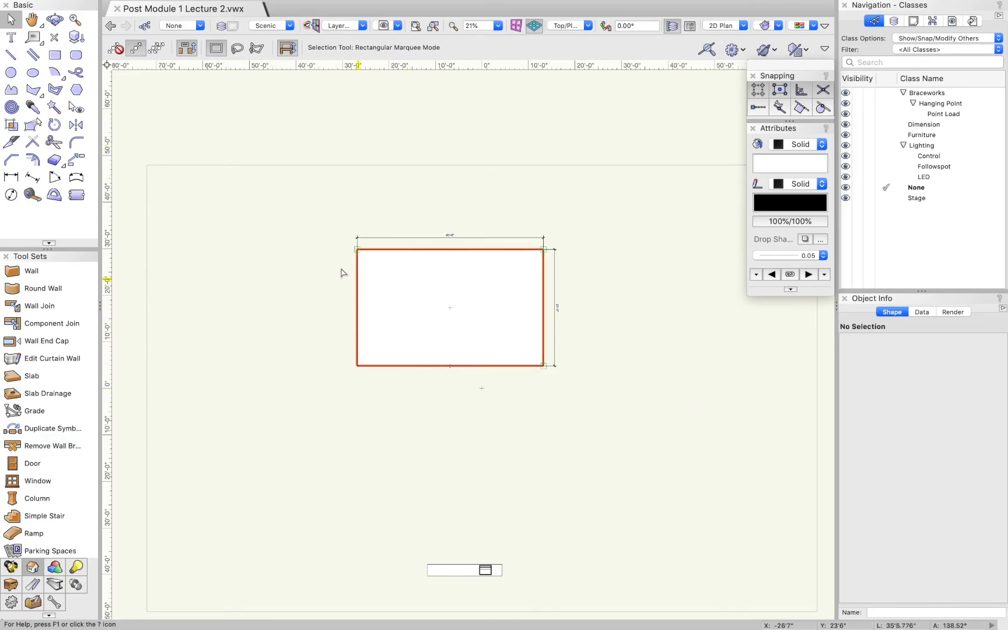
left_click(10, 37)
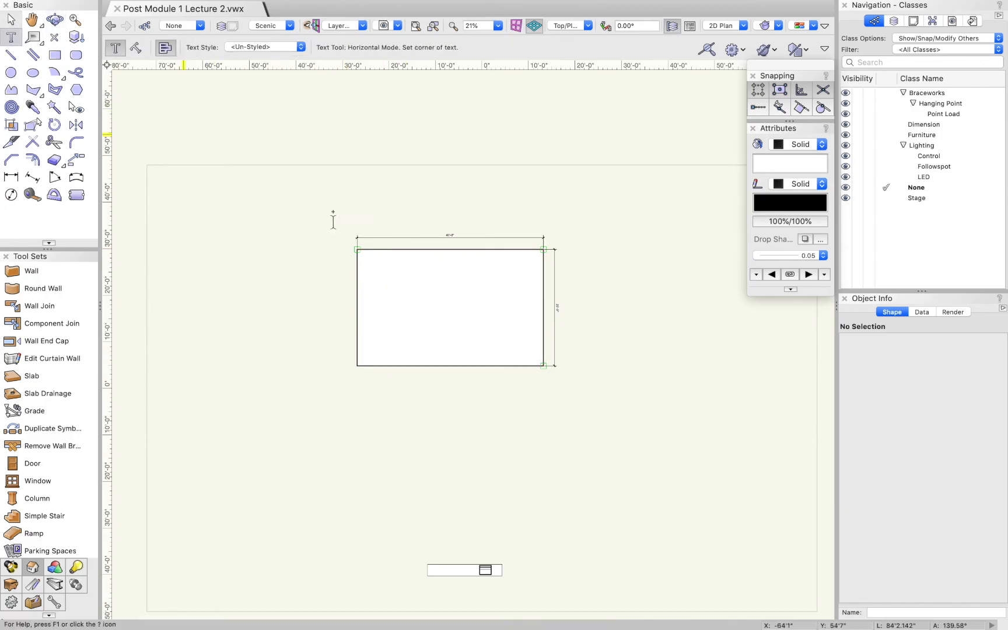
scroll(394, 365, "up", 3)
left_click(409, 388)
type("5' IN THE AIR")
left_click(20, 22)
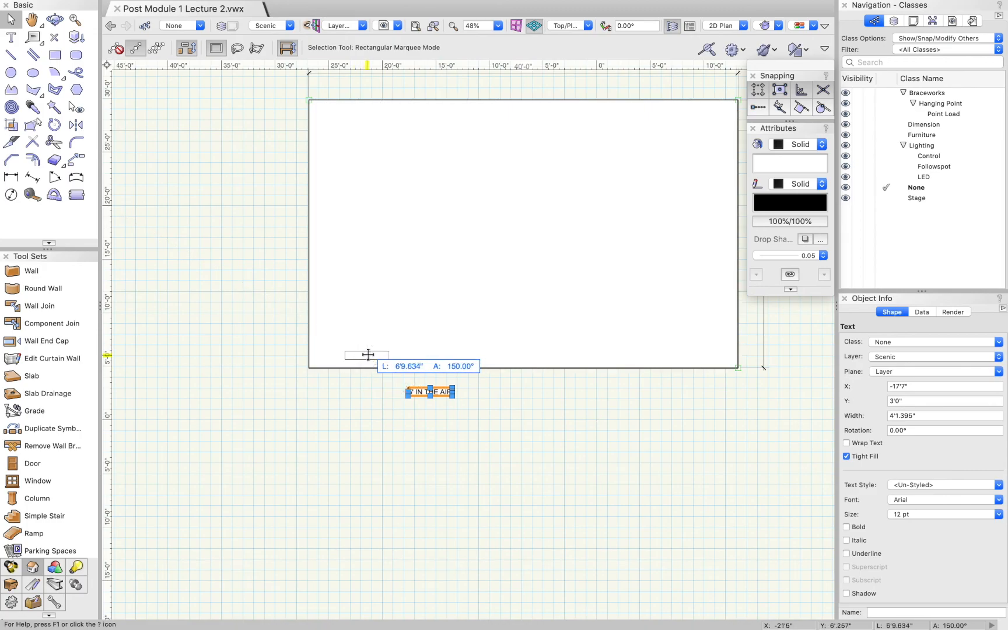
left_click_drag(368, 354, 368, 354)
left_click(364, 399)
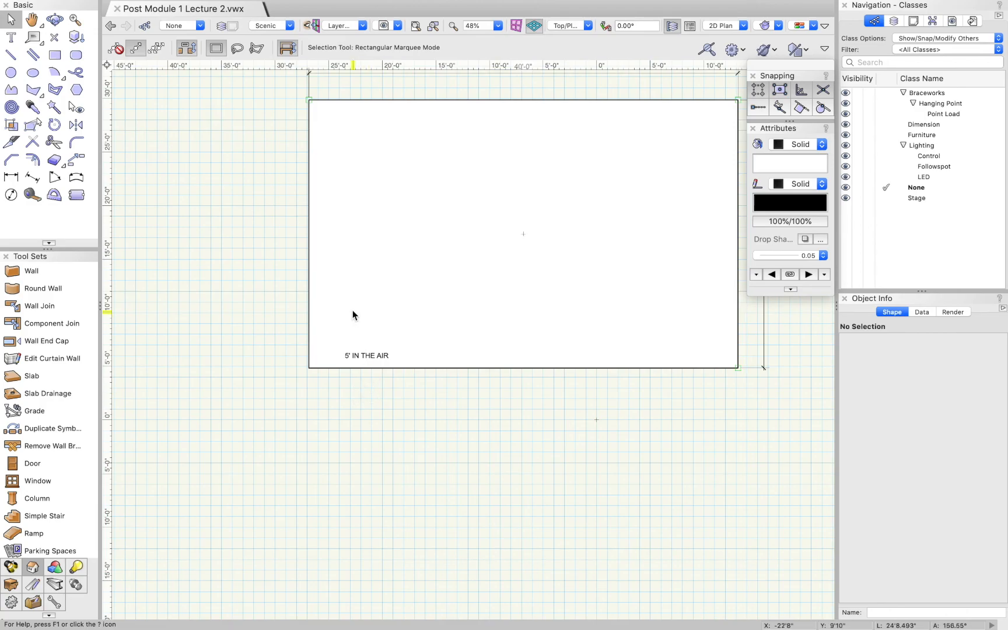
scroll(315, 321, "down", 1)
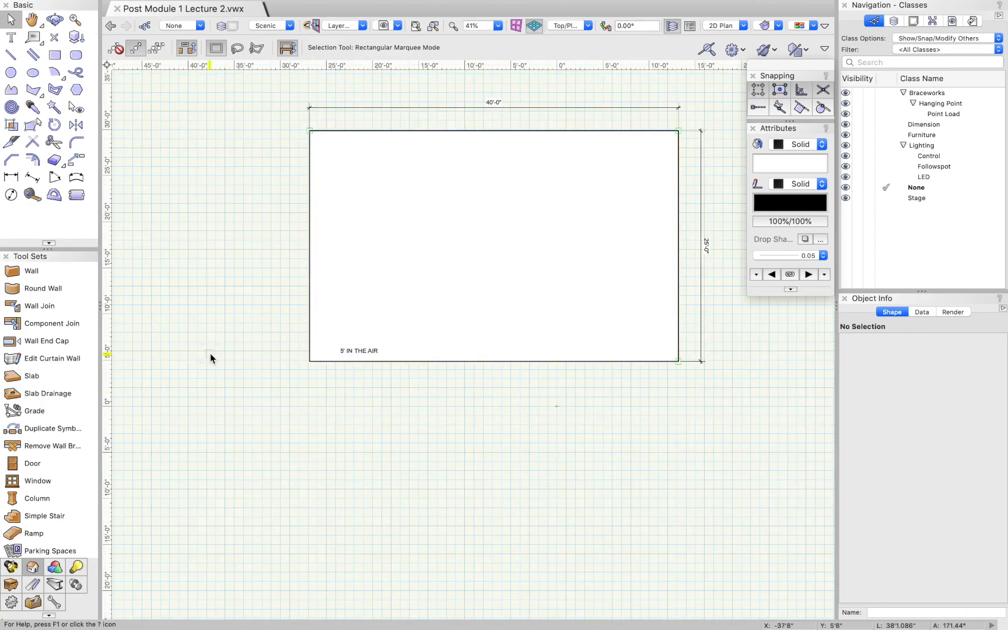
scroll(256, 367, "down", 5)
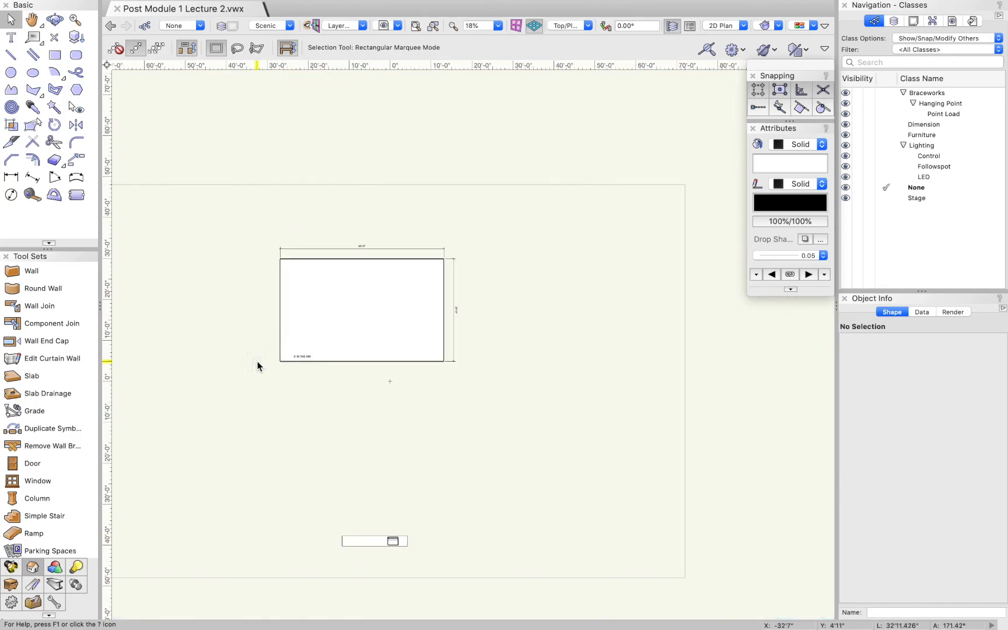
scroll(197, 351, "up", 1)
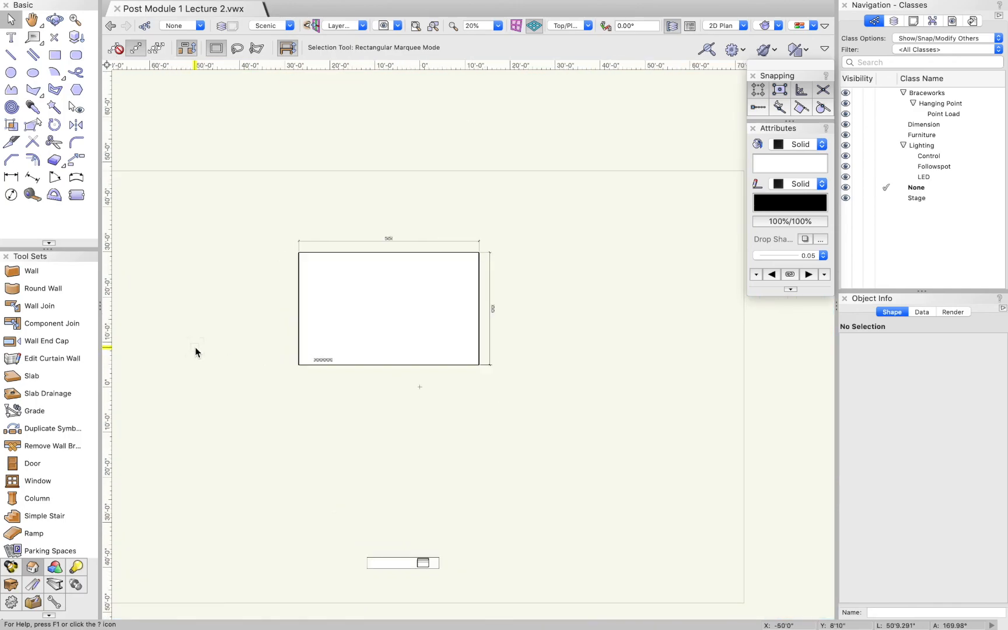